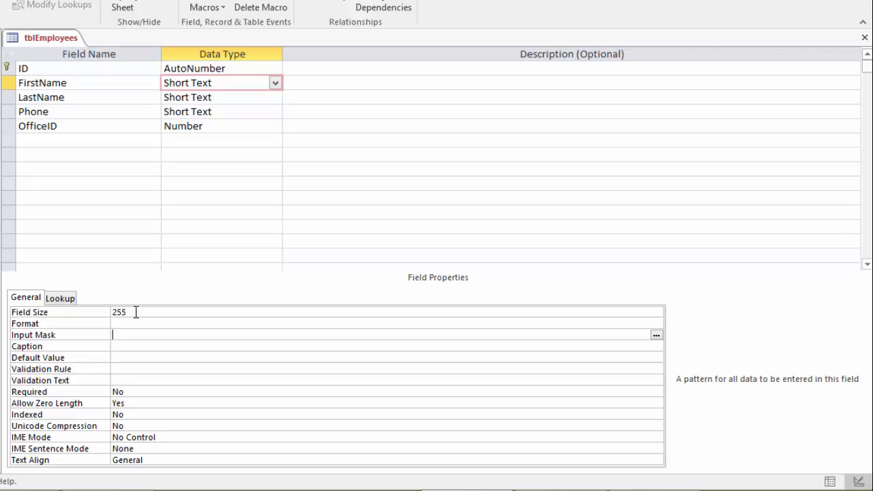
# Set the field size of the FirstName field in tblEmployees to 50.
pyautogui.click(126, 312)
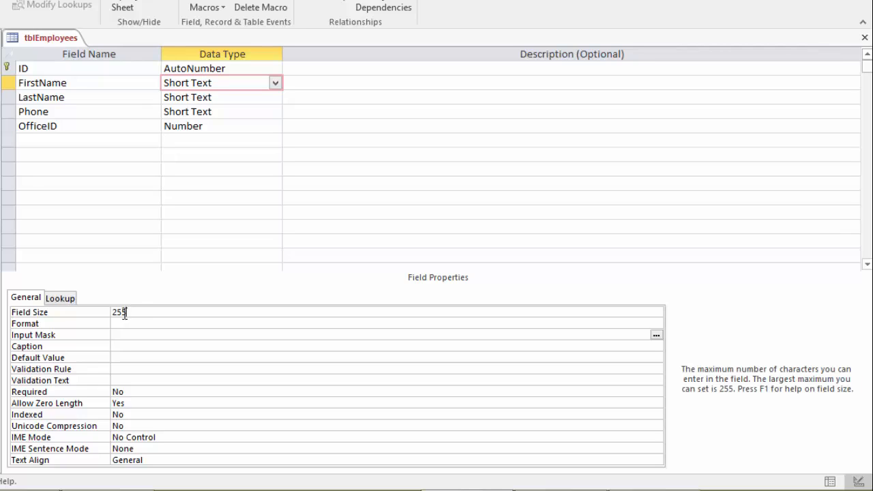
pyautogui.doubleClick(122, 312)
pyautogui.write('4')
pyautogui.moveTo(111, 311); pyautogui.dragTo(160, 311)
pyautogui.write('50')
# Open tblOffices and replace the state names for Boise, Los Angeles and Seattle with ID, CA and WA.
pyautogui.doubleClick(1, 96)
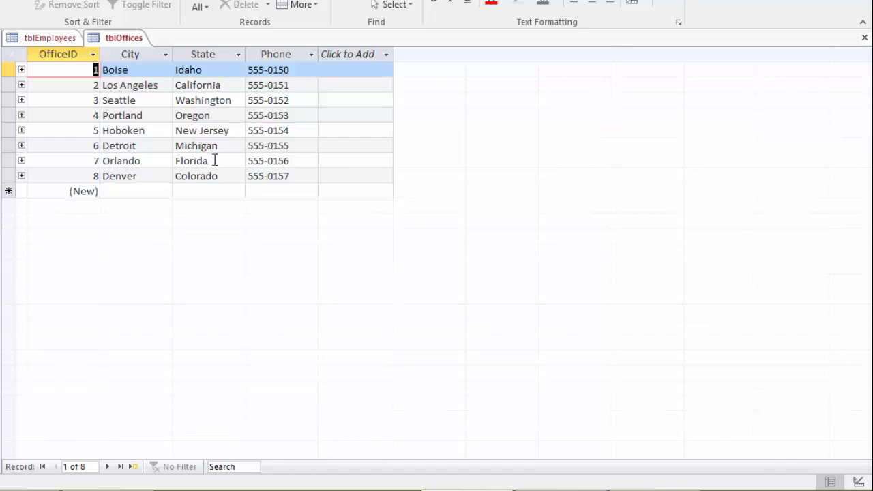
pyautogui.press('capslock')
pyautogui.doubleClick(209, 70)
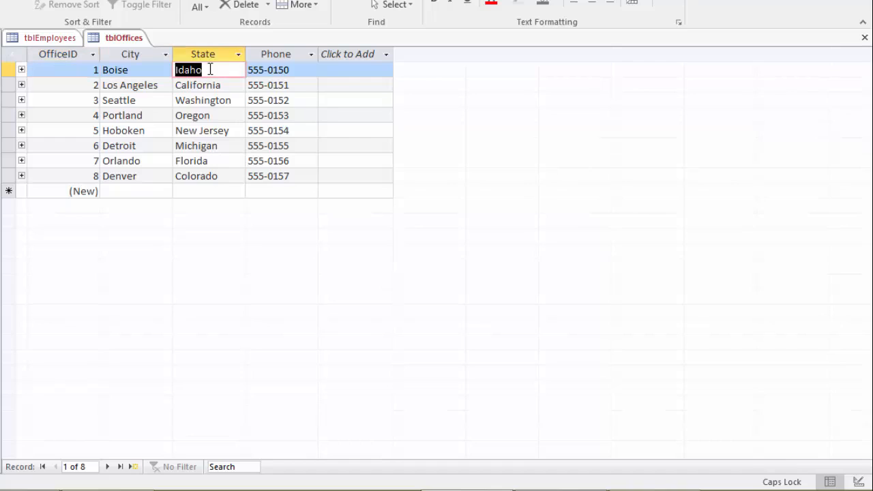
pyautogui.write('ID')
pyautogui.press('Down')
pyautogui.write('CA')
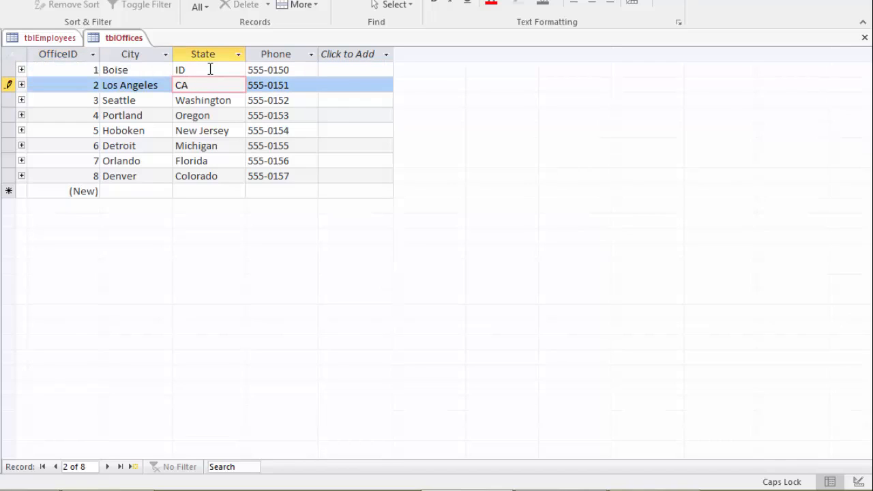
pyautogui.press('Down')
pyautogui.write('A')
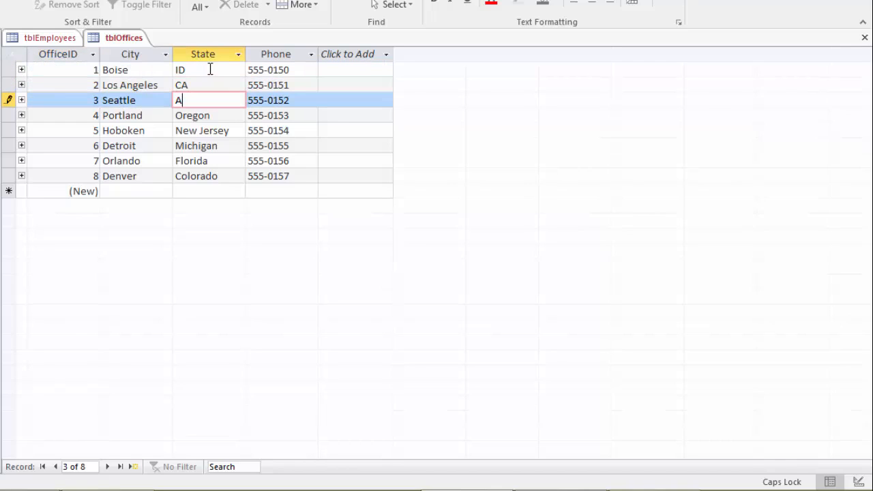
pyautogui.press('BackSpace')
pyautogui.write('WA')
pyautogui.press('Down')
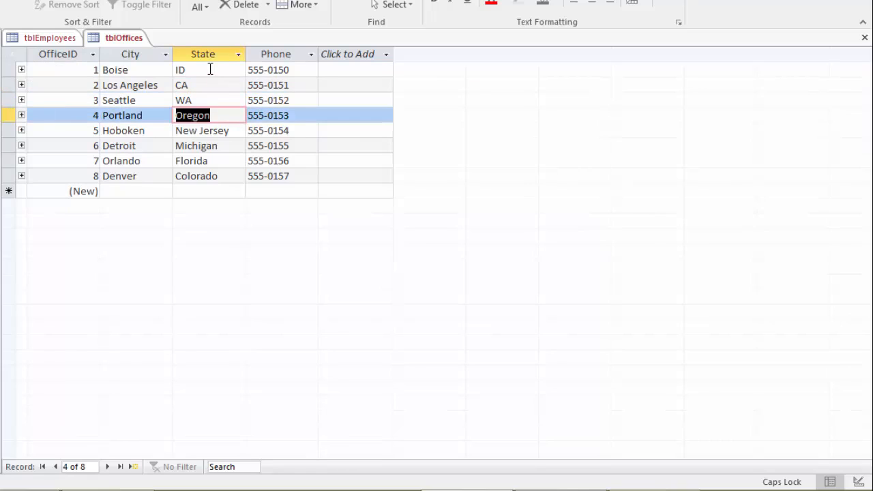
# Replace the state names for Portland, Hoboken, Detroit, Orlando and Denver with OR, NJ, MI, FL and CO.
pyautogui.write('OR')
pyautogui.press('Down')
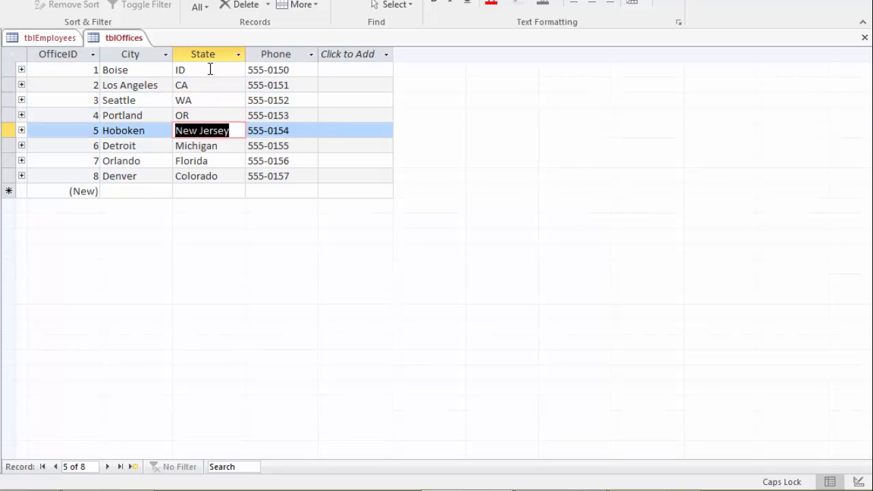
pyautogui.write('NJ')
pyautogui.press('Down')
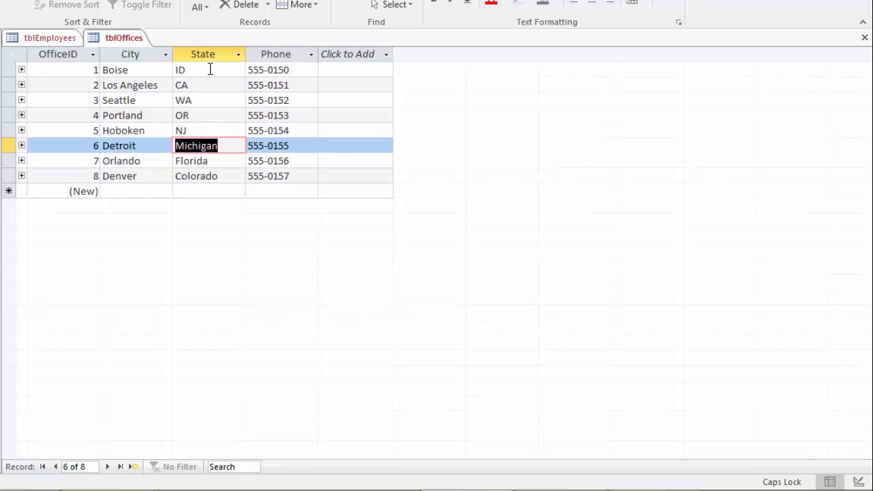
pyautogui.write('MI')
pyautogui.press('Down')
pyautogui.write('FL')
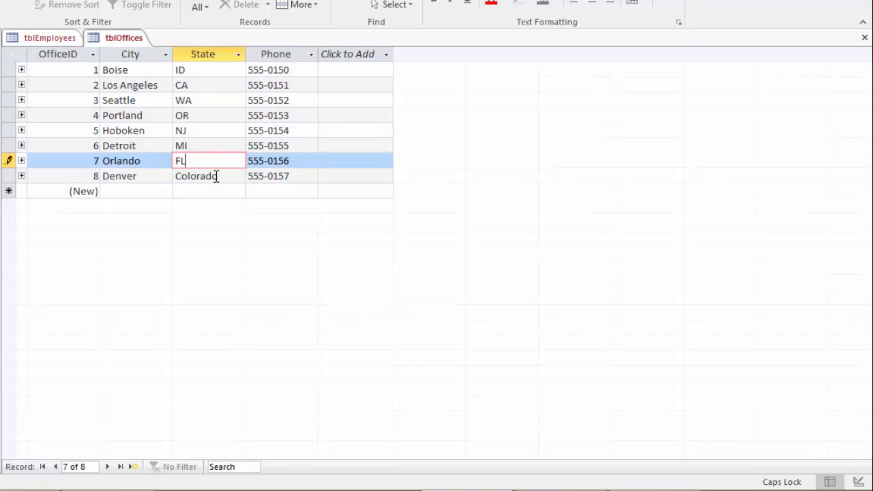
pyautogui.press('Down')
pyautogui.write('CO')
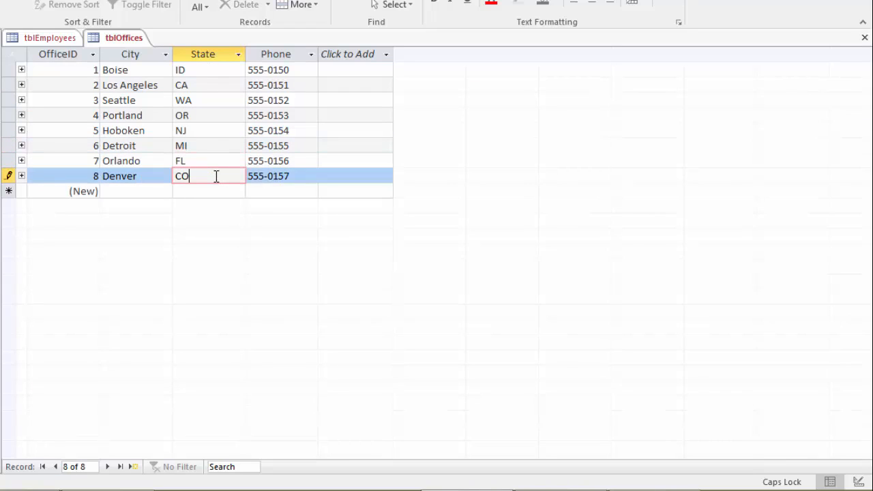
pyautogui.click(212, 191)
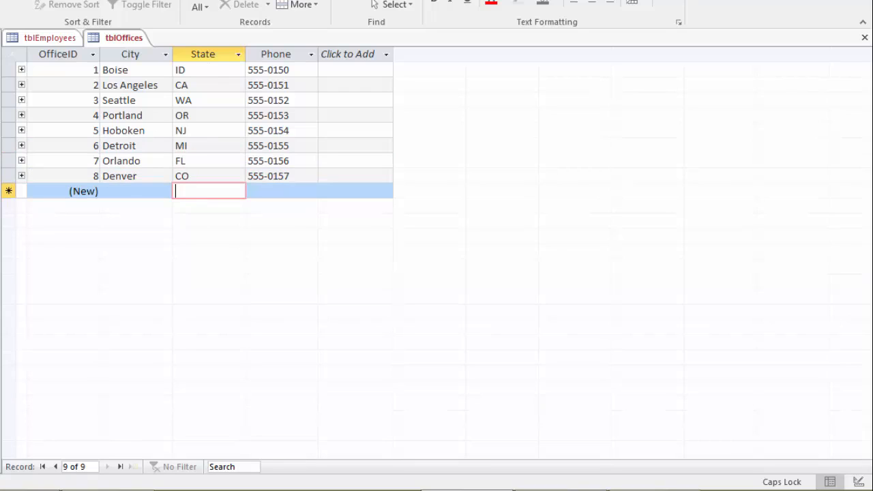
# Set the State field's size to 2 in the tblOffices design and save the table, accepting possible data loss.
pyautogui.click(199, 98)
pyautogui.click(137, 311)
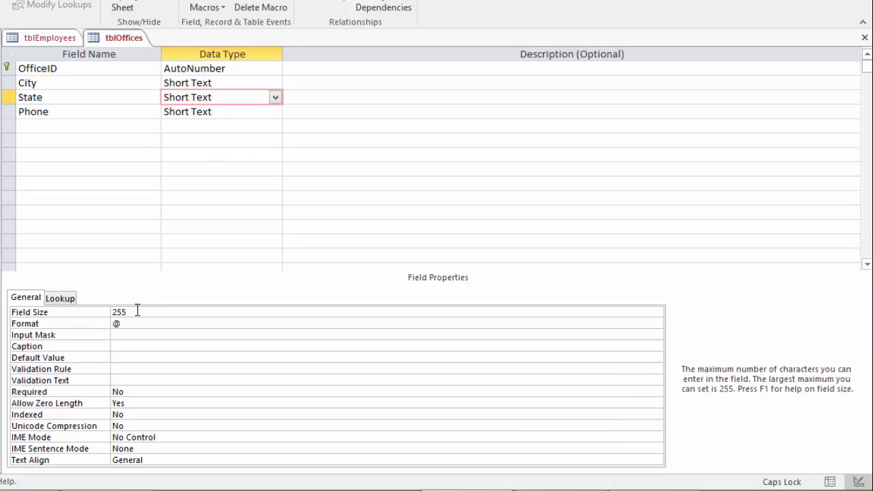
pyautogui.press('BackSpace')
pyautogui.press('BackSpace')
pyautogui.rightClick(112, 39)
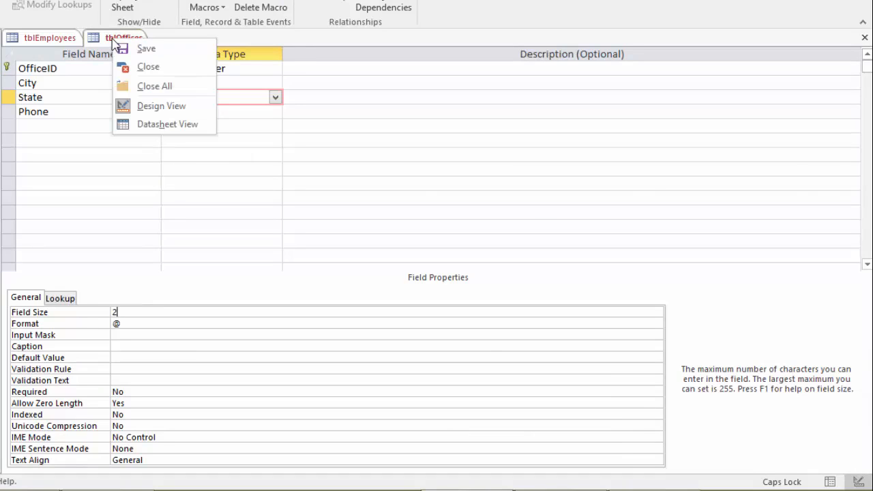
pyautogui.click(147, 52)
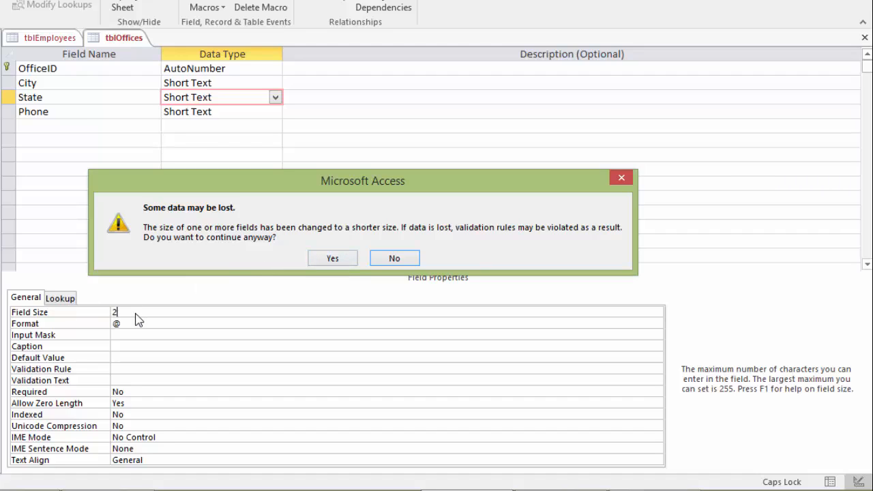
pyautogui.click(344, 261)
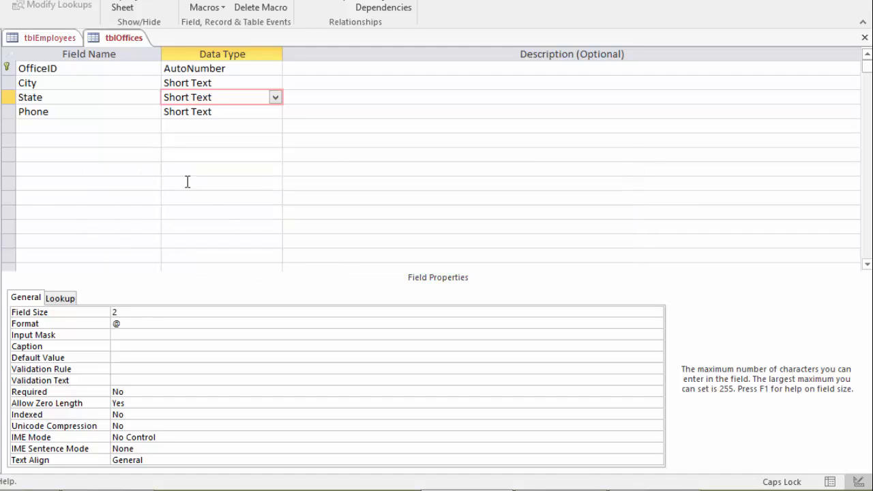
# Show tblOffices in Datasheet View and enter CO as the state of a new record.
pyautogui.rightClick(113, 43)
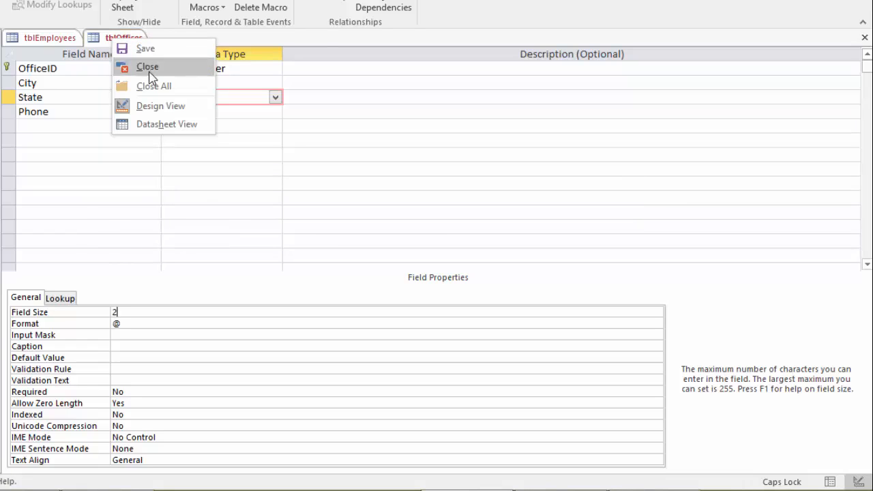
pyautogui.click(166, 124)
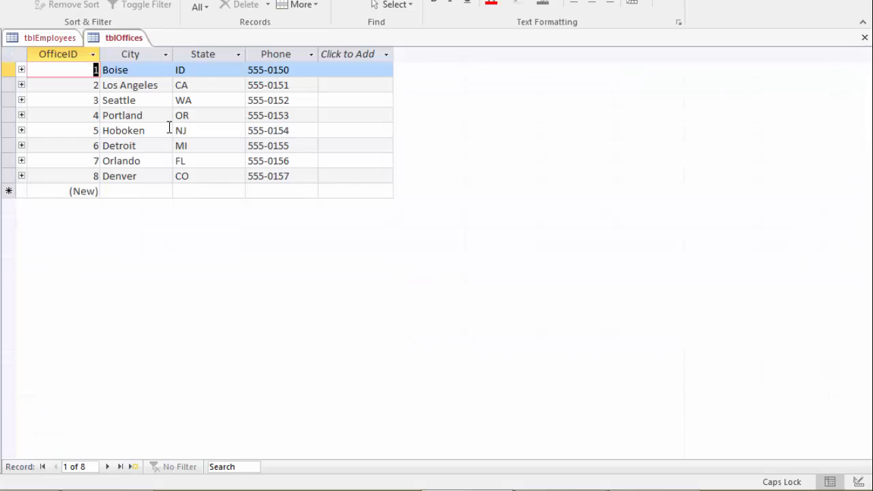
pyautogui.click(194, 191)
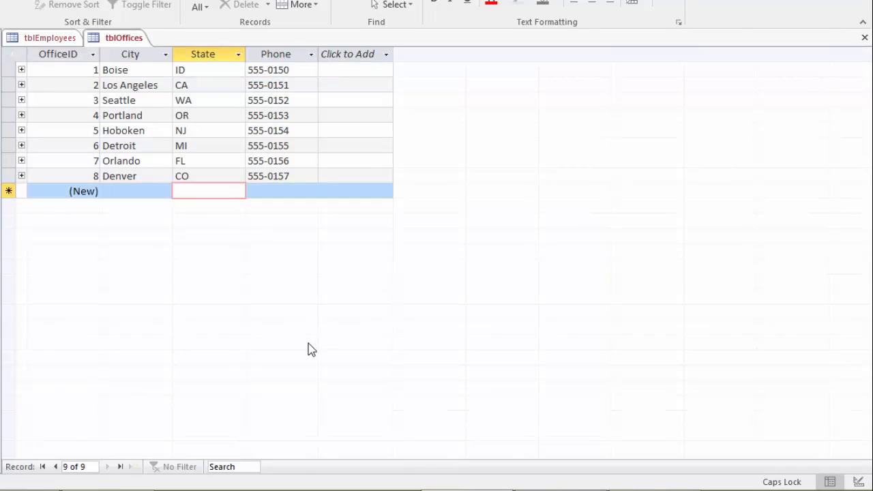
pyautogui.write('cO')
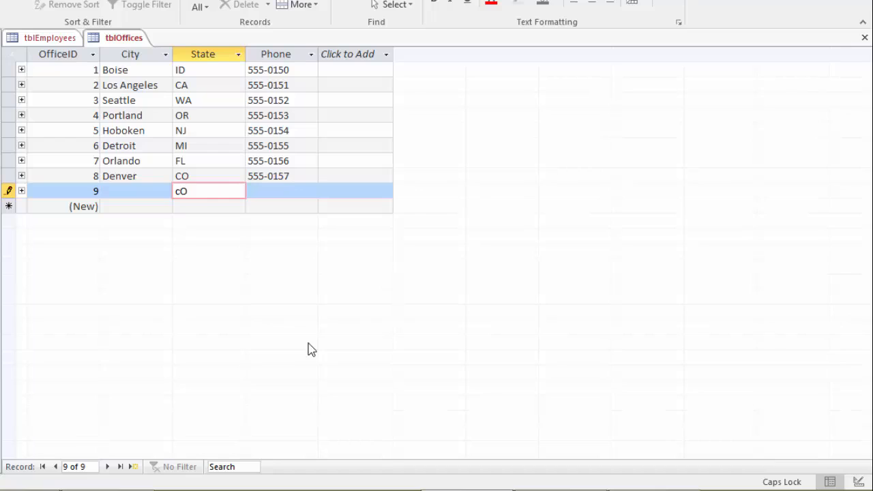
pyautogui.press('BackSpace')
pyautogui.press('BackSpace')
pyautogui.write('CO')
pyautogui.press('Tab')
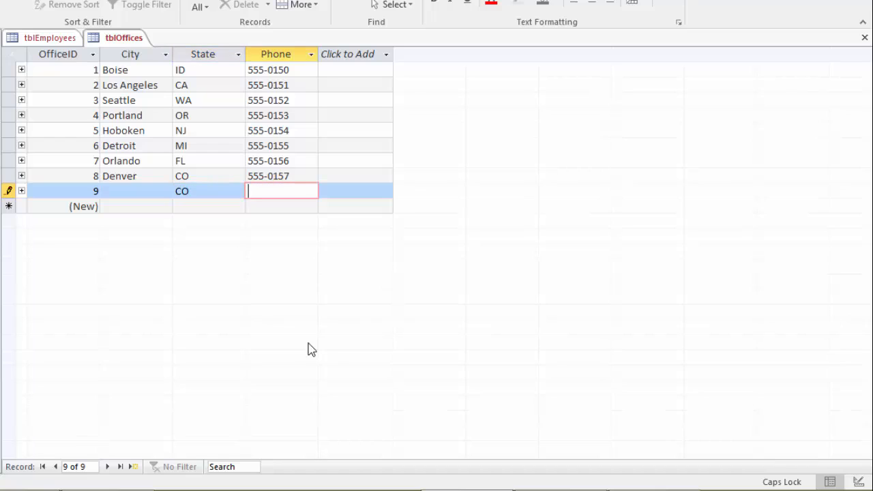
pyautogui.click(201, 191)
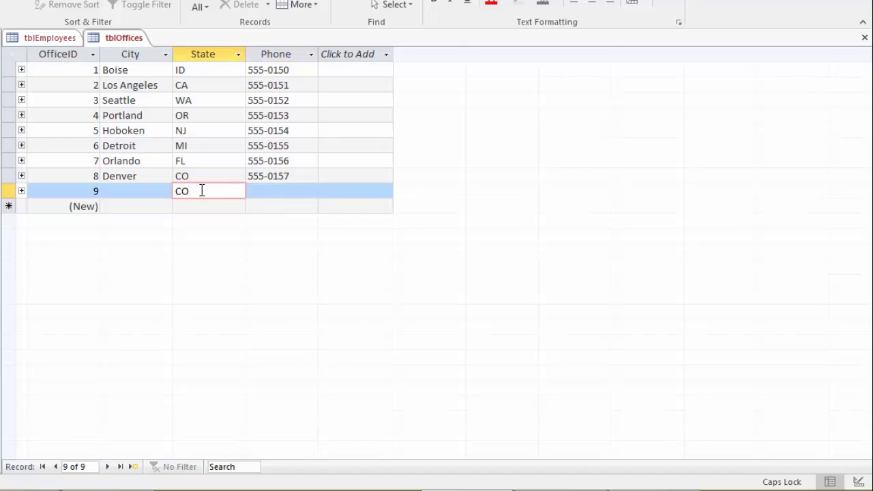
# Return tblOffices to Design View and set the City field's size to 50.
pyautogui.rightClick(115, 40)
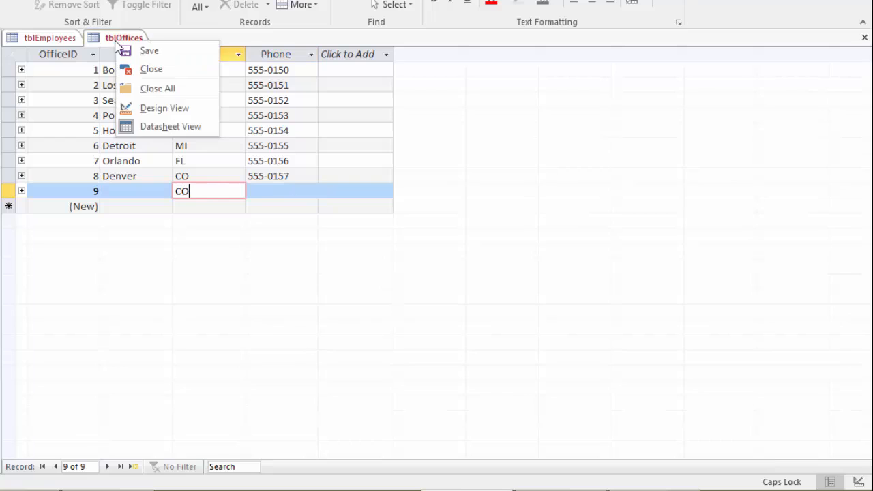
pyautogui.click(171, 109)
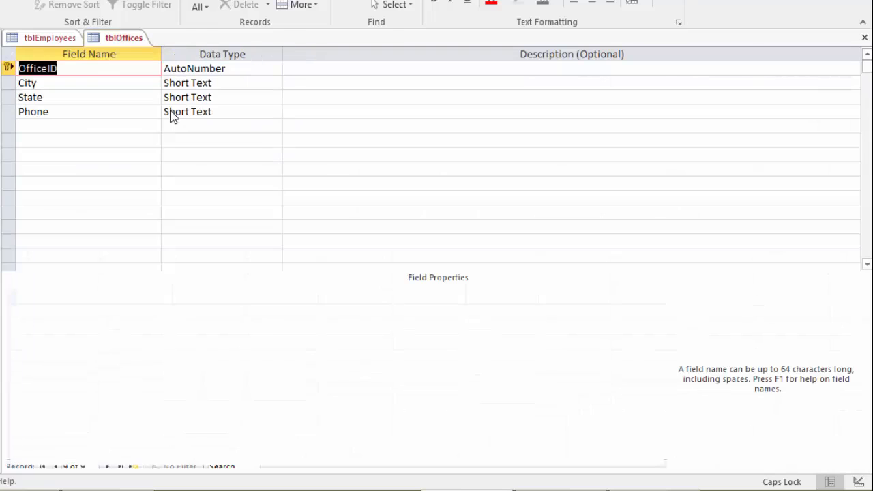
pyautogui.click(224, 97)
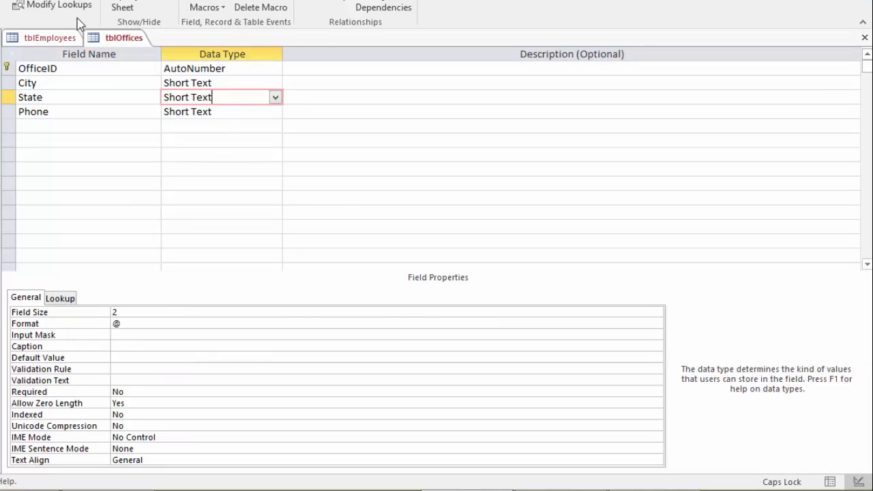
pyautogui.click(236, 69)
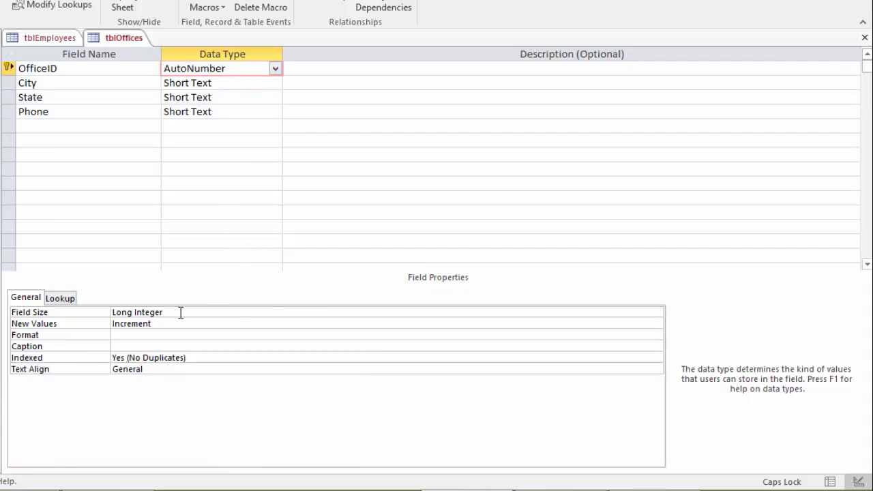
pyautogui.click(279, 312)
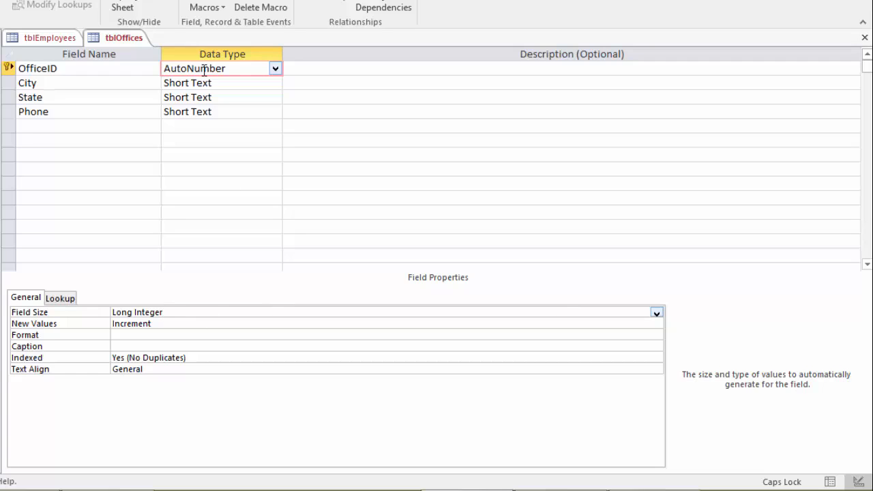
pyautogui.click(239, 83)
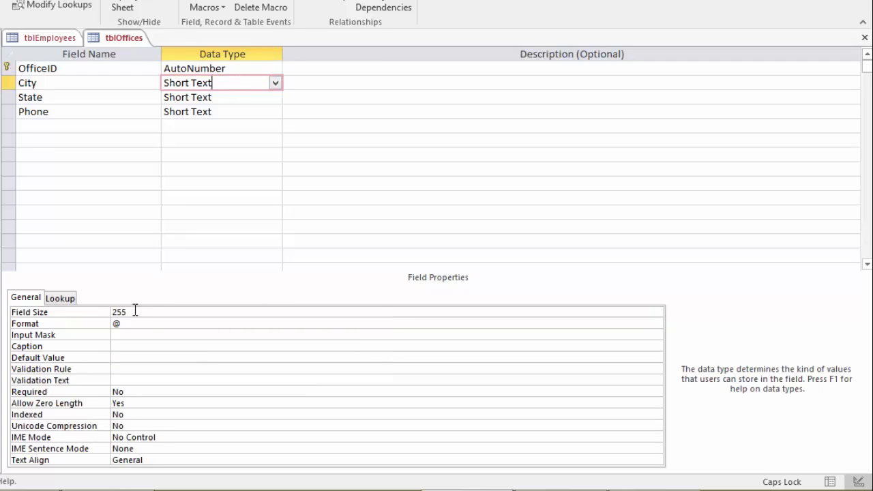
pyautogui.click(135, 311)
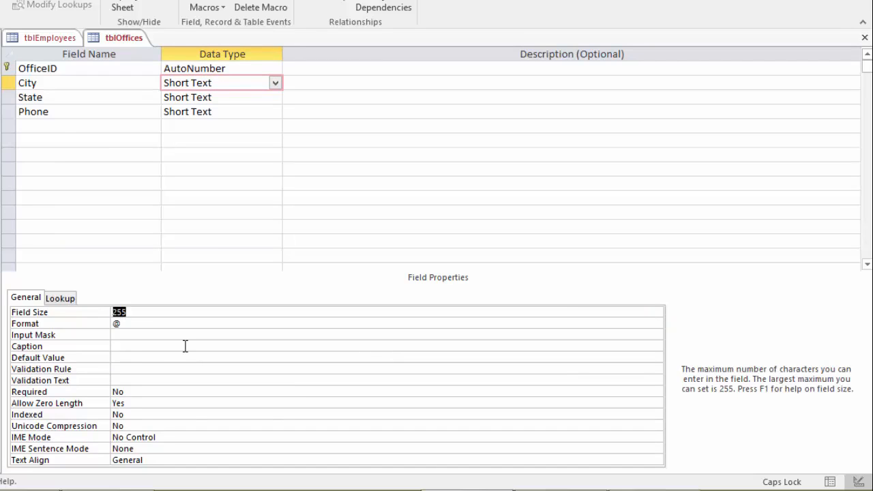
pyautogui.write('50')
# Set the field size of the Phone field in tblOffices to 15.
pyautogui.click(235, 97)
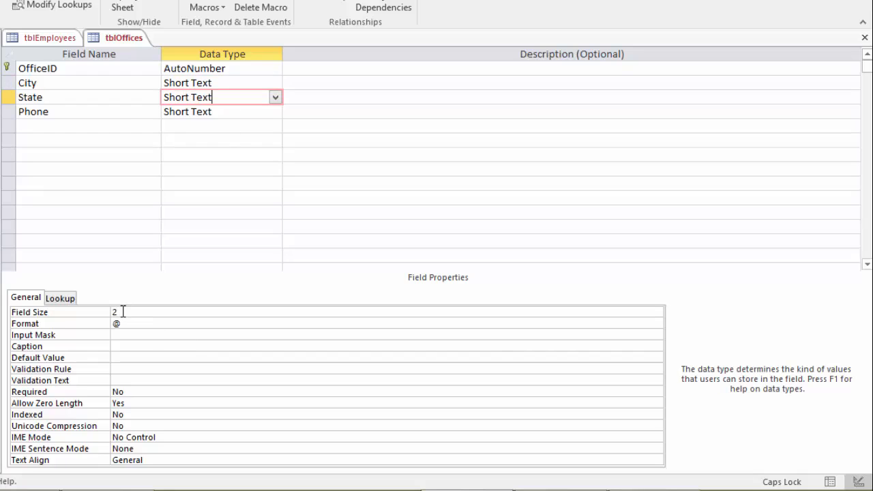
pyautogui.click(237, 112)
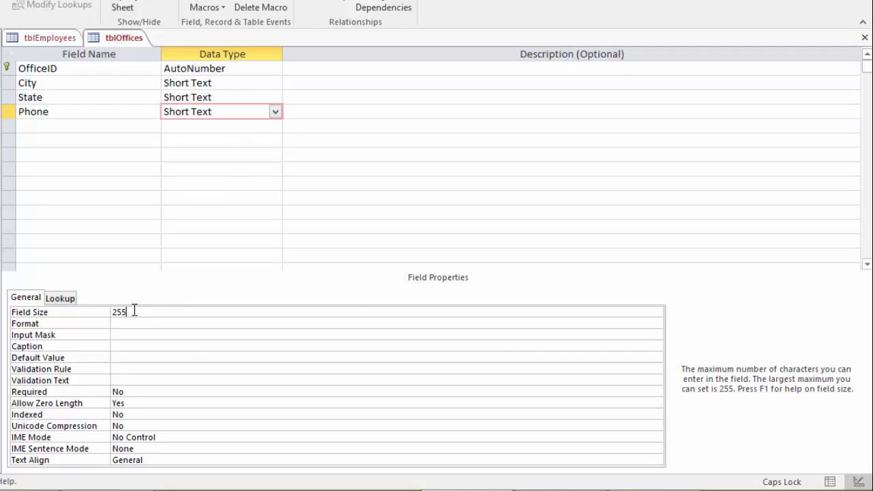
pyautogui.moveTo(104, 311); pyautogui.dragTo(170, 311)
pyautogui.write('15')
# Return to the tblEmployees design and set the LastName field's size to 50.
pyautogui.click(49, 39)
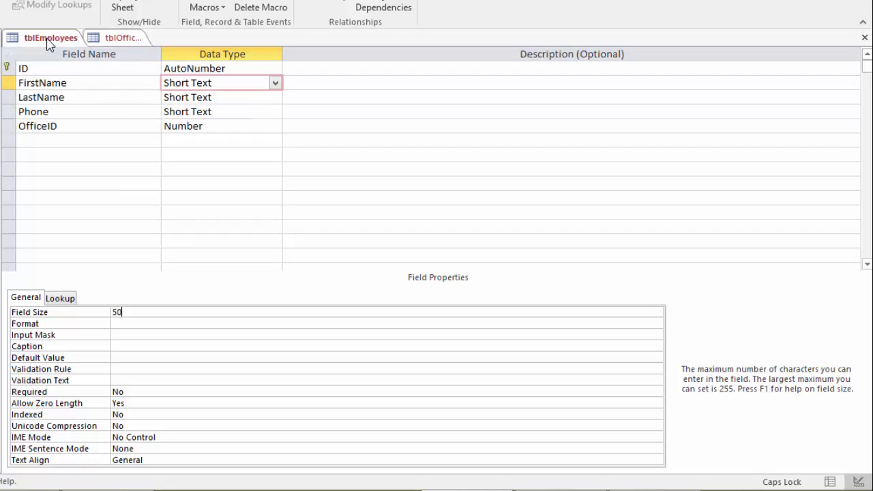
pyautogui.click(209, 68)
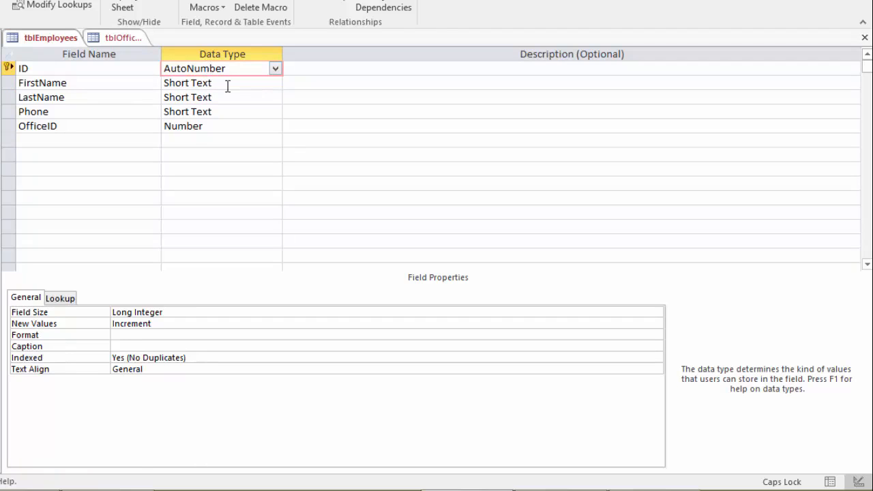
pyautogui.click(220, 82)
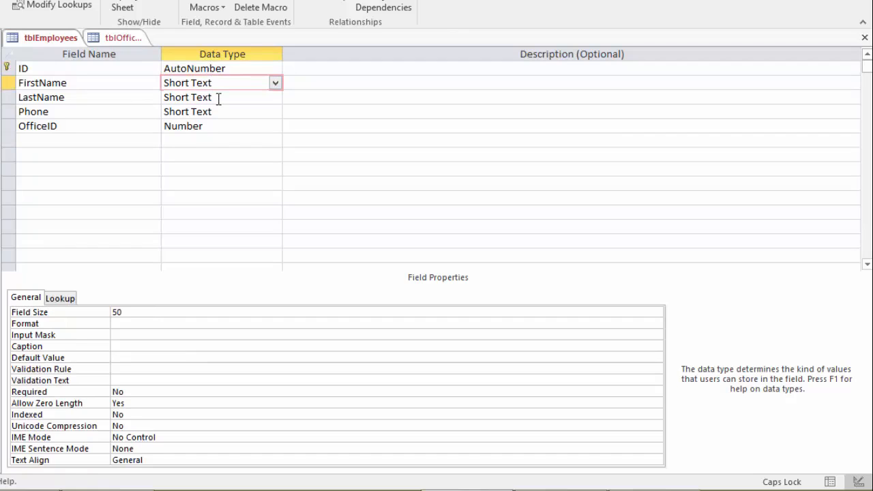
pyautogui.click(219, 97)
pyautogui.doubleClick(123, 312)
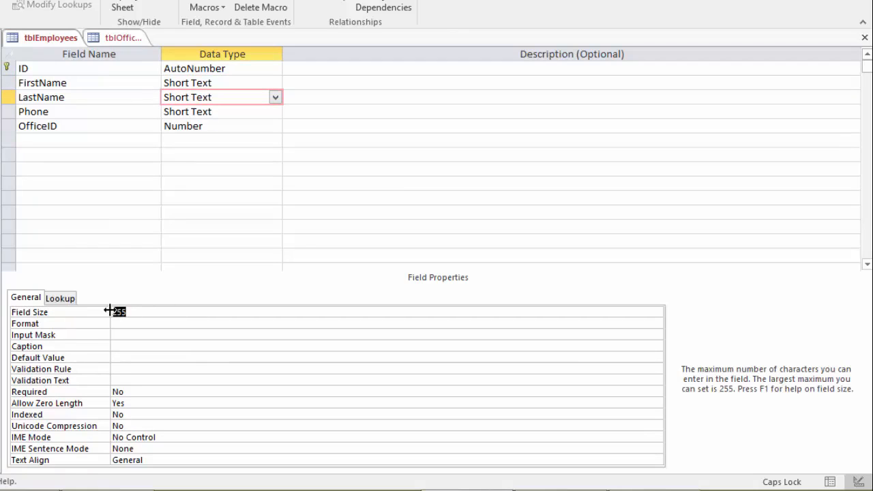
pyautogui.press('BackSpace')
pyautogui.write('50')
# Set the field size of the Phone field in tblEmployees to 15.
pyautogui.click(222, 112)
pyautogui.click(108, 313)
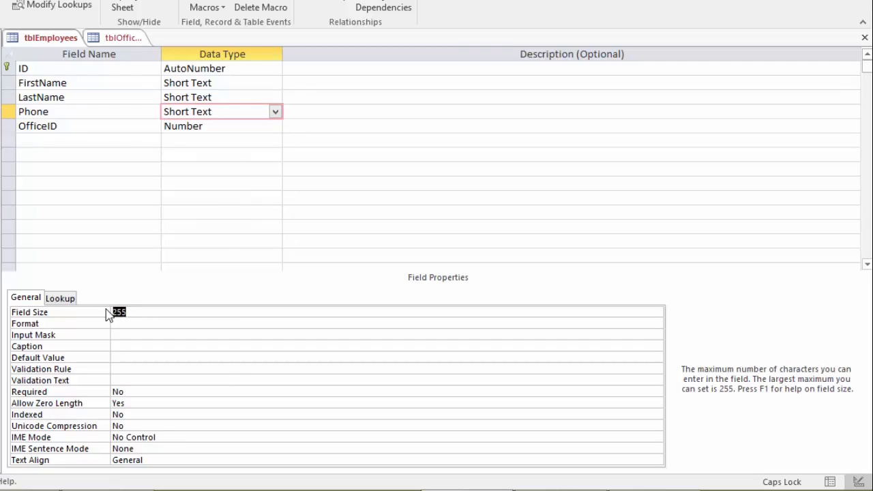
pyautogui.write('15')
# Examine the predefined format choices for the OfficeID number field, leaving its format blank.
pyautogui.click(209, 128)
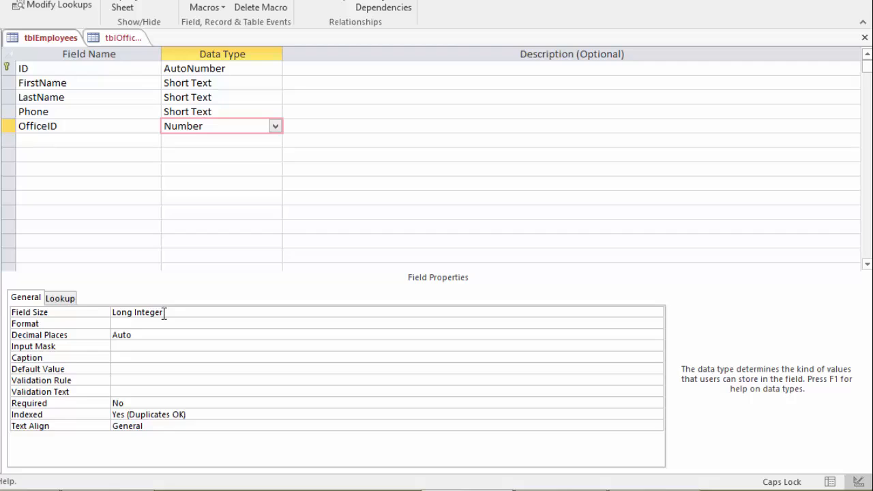
pyautogui.click(132, 323)
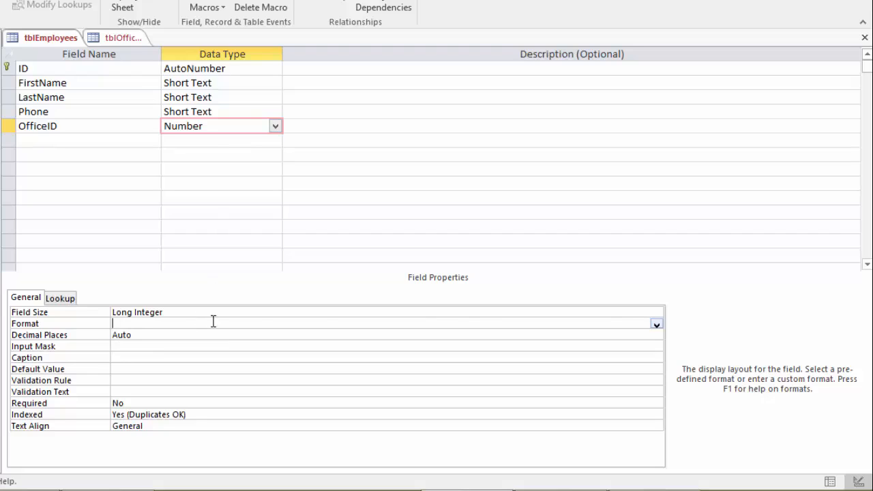
pyautogui.click(656, 326)
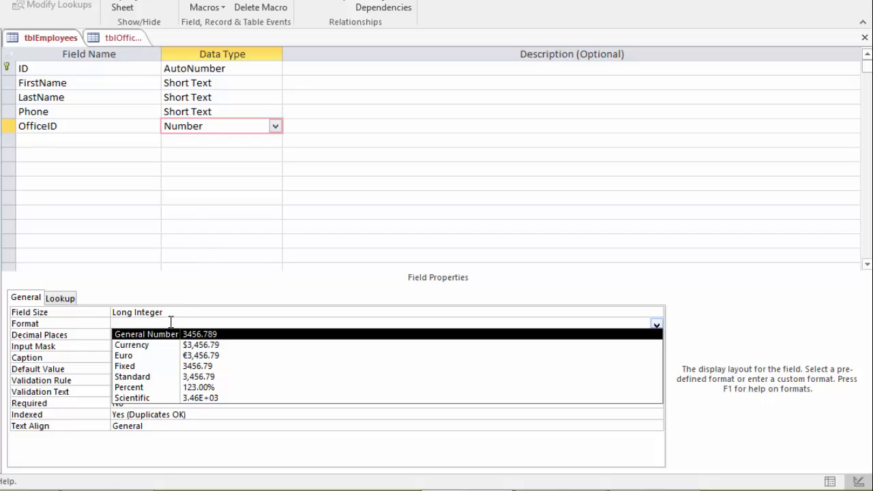
pyautogui.click(657, 326)
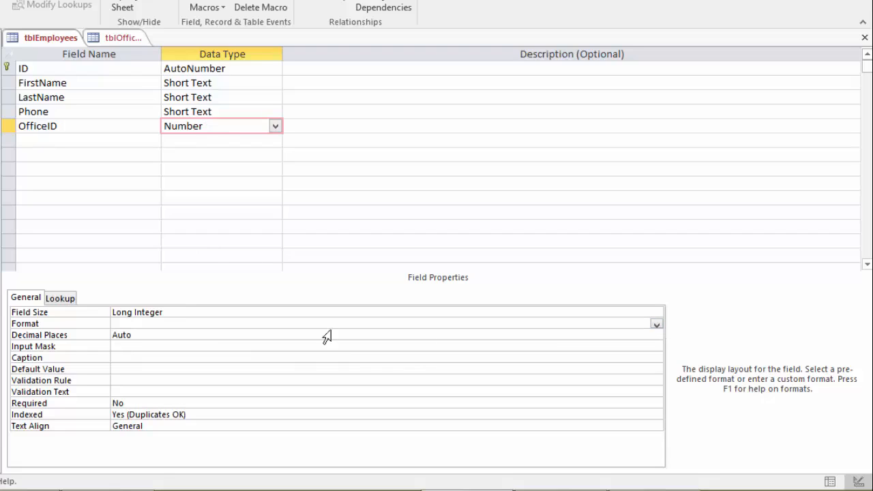
# Check the format choices of the Phone field, and look over the properties of the LastName, FirstName and ID fields.
pyautogui.click(222, 110)
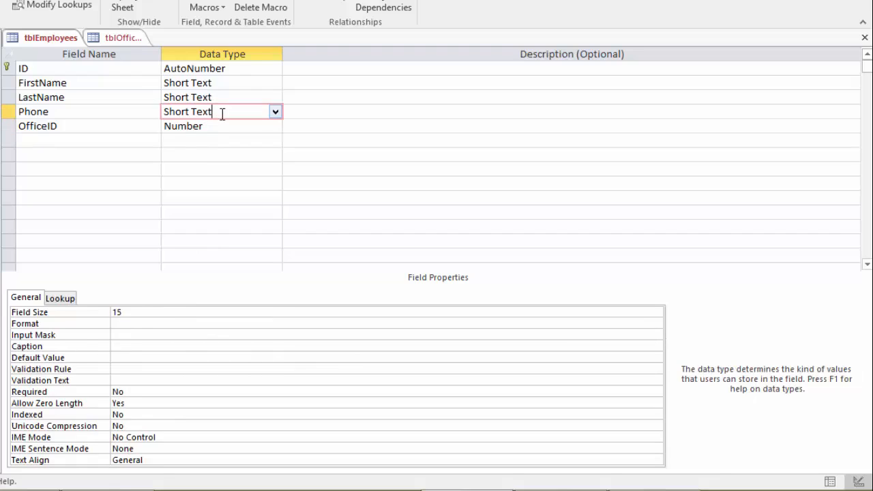
pyautogui.click(134, 323)
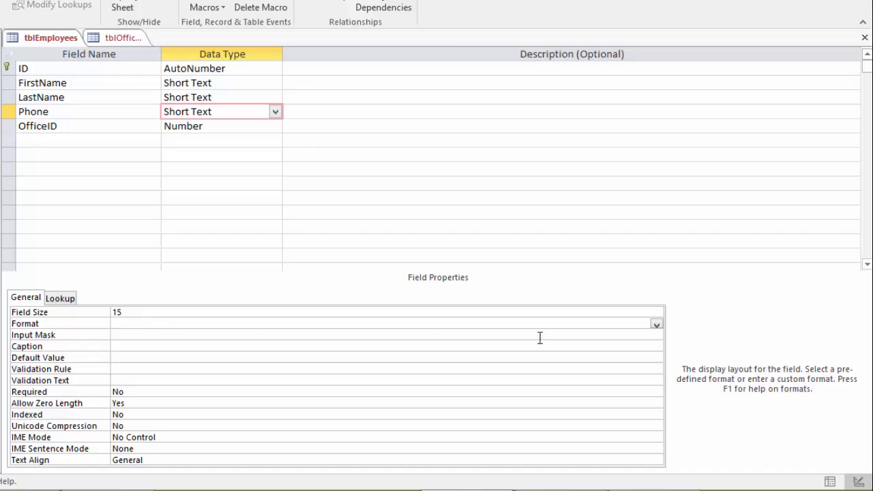
pyautogui.click(656, 325)
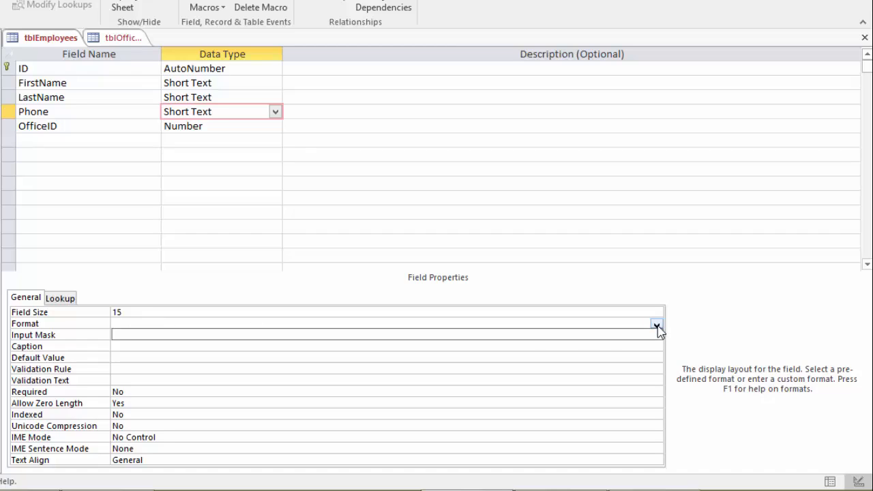
pyautogui.click(656, 326)
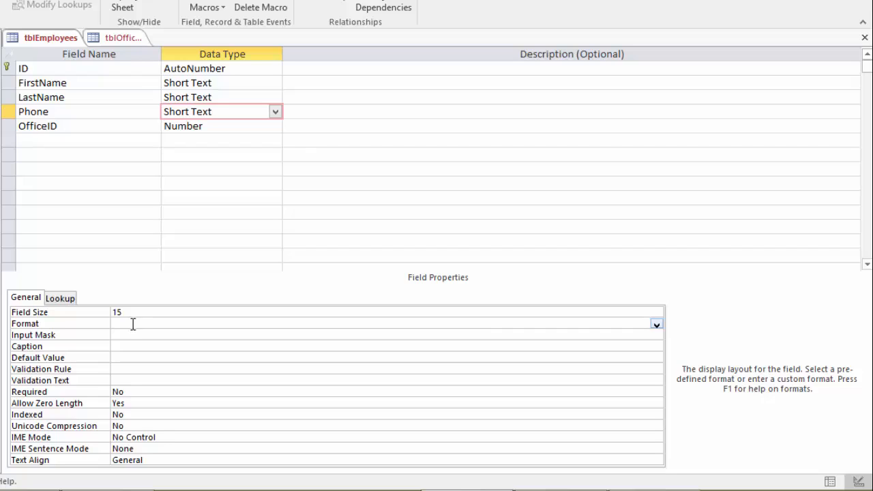
pyautogui.click(224, 96)
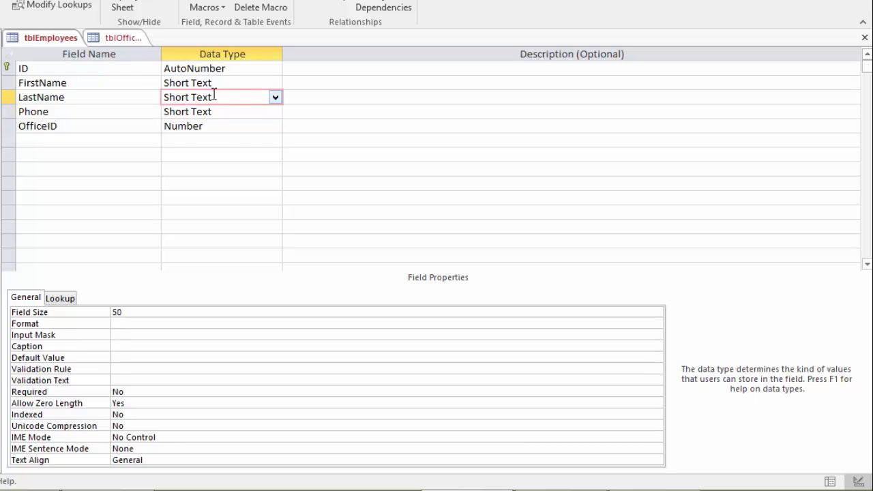
pyautogui.click(221, 82)
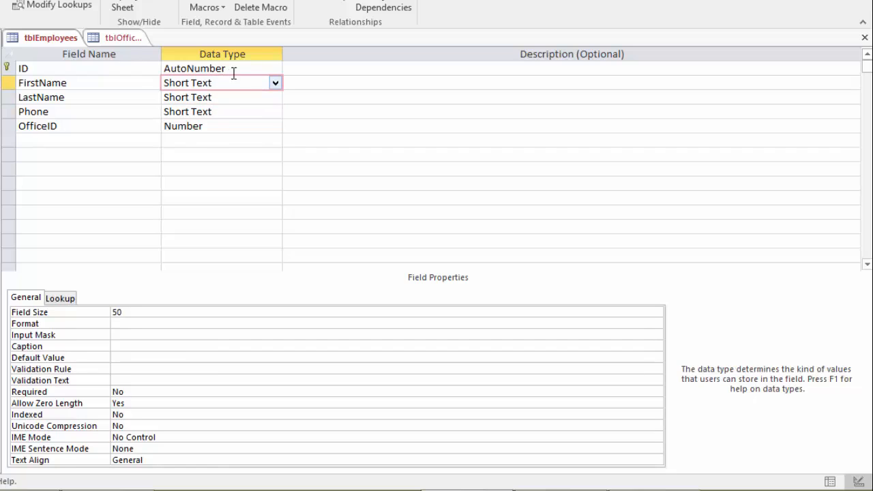
pyautogui.click(229, 68)
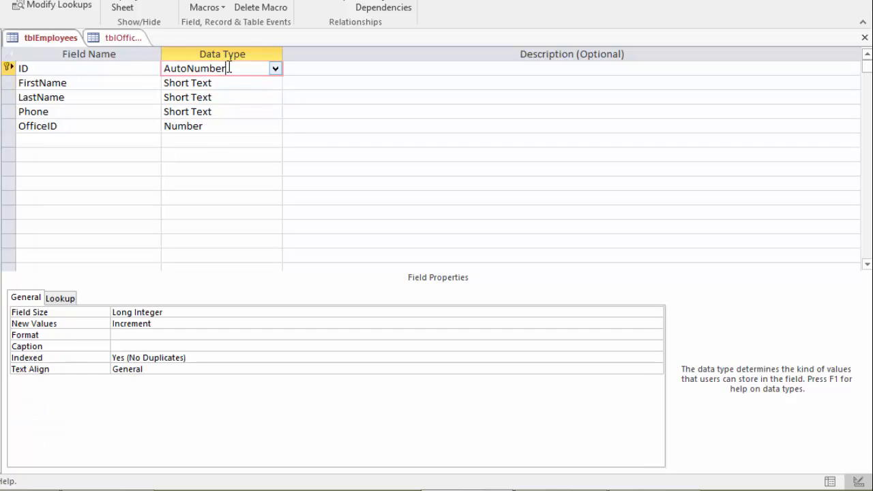
# Set the State field's format in tblOffices to > and save the table for Datasheet View, accepting the shortened field sizes.
pyautogui.click(117, 39)
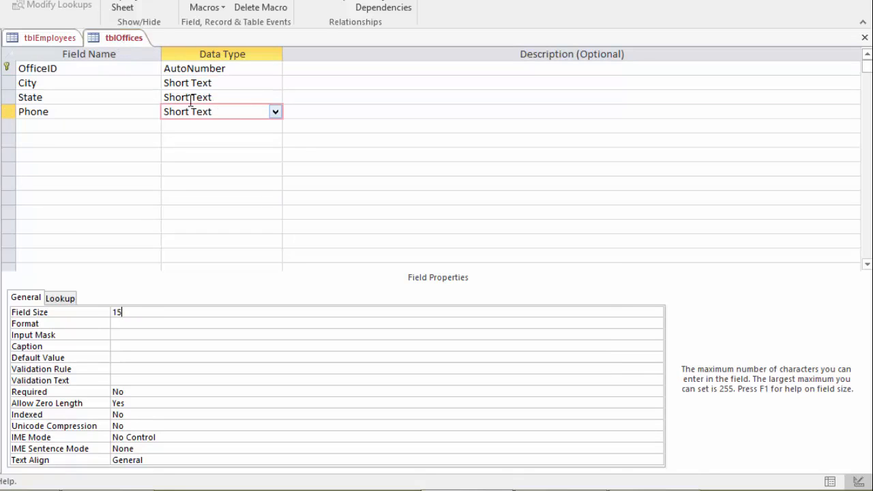
pyautogui.click(215, 96)
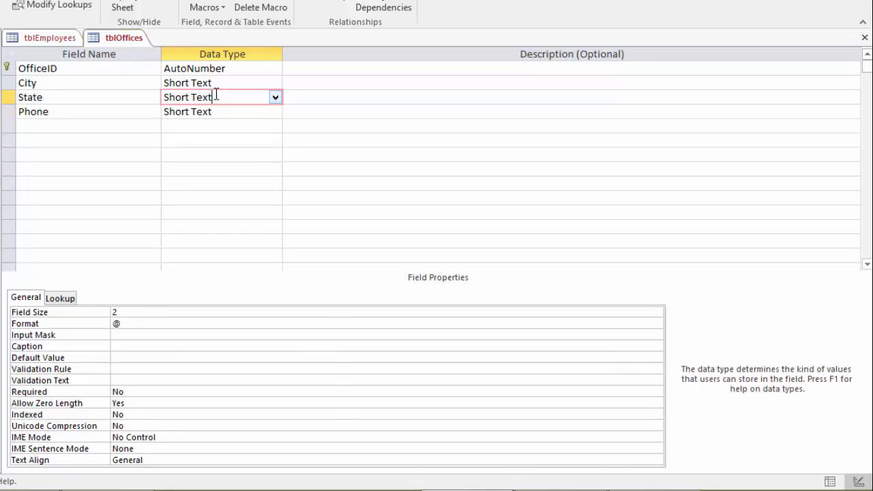
pyautogui.click(117, 325)
pyautogui.doubleClick(117, 325)
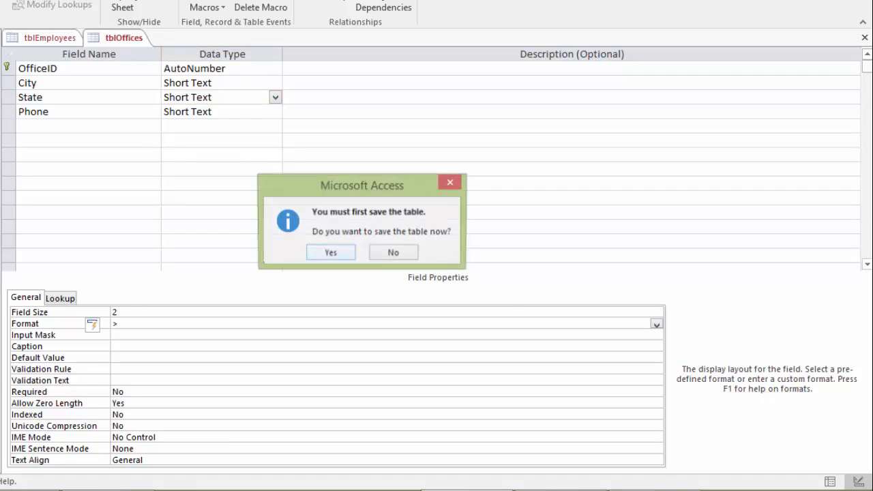
pyautogui.click(344, 255)
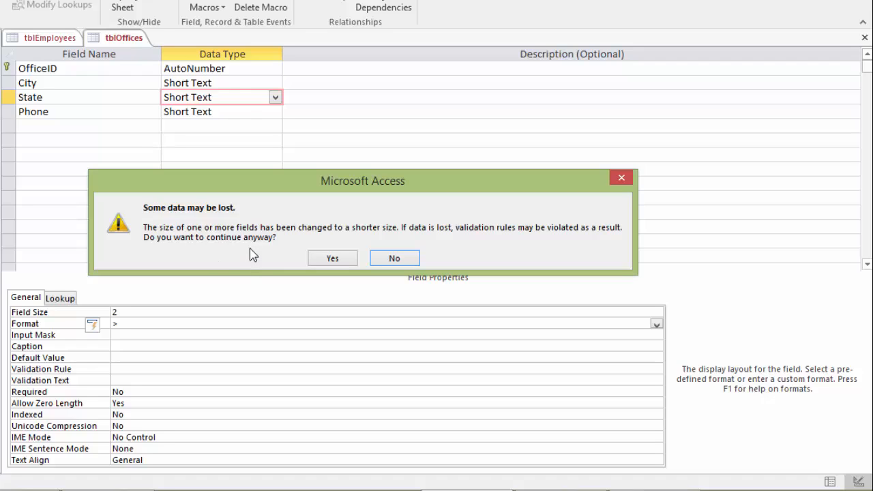
pyautogui.click(339, 262)
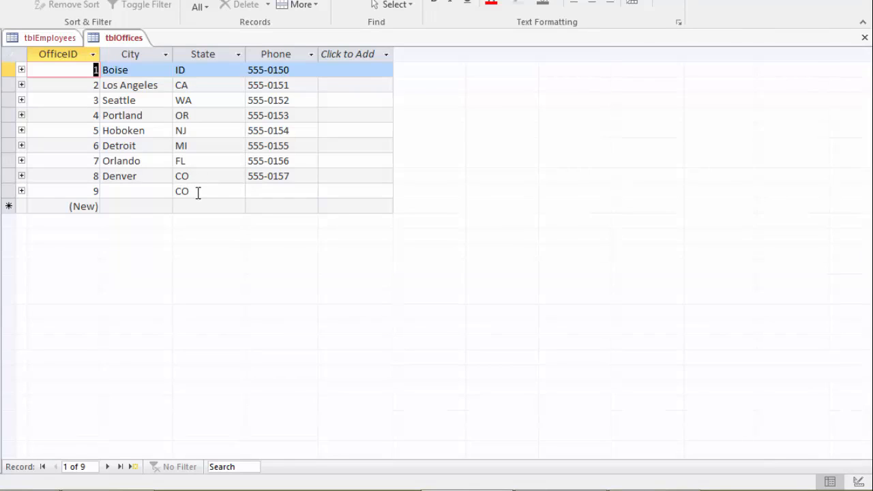
# Replace the state of the record with OfficeID 9 by Co to test the format.
pyautogui.click(175, 192)
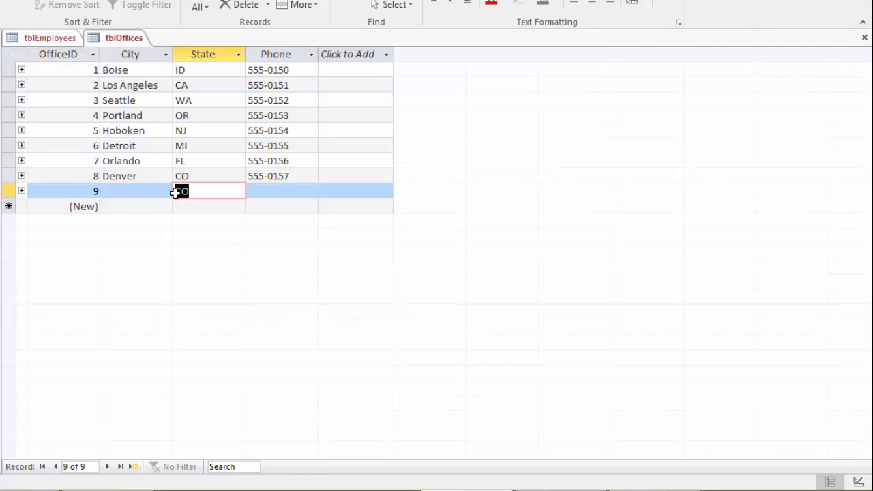
pyautogui.press('Delete')
pyautogui.write('Co')
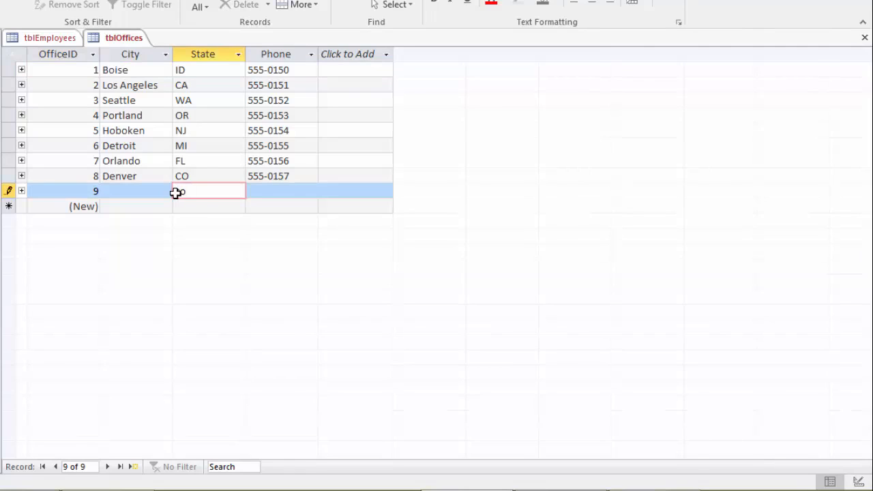
pyautogui.press('Tab')
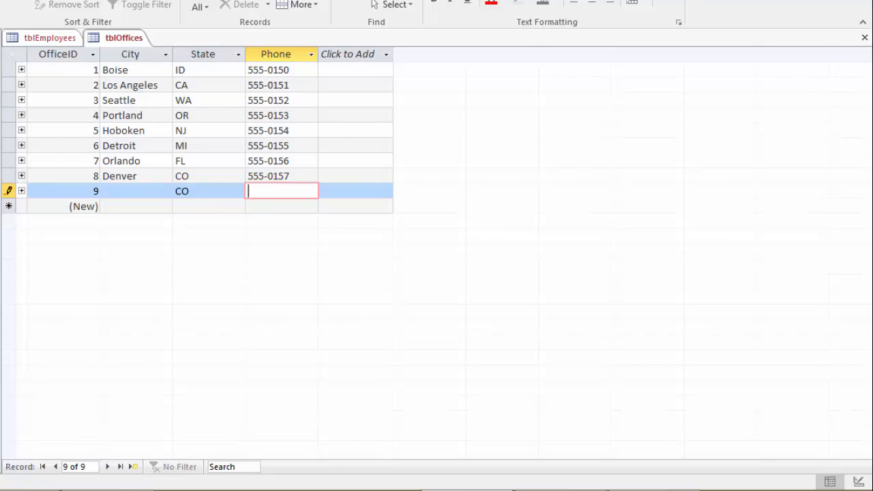
# Return tblOffices to Design View and clear the City field's format.
pyautogui.rightClick(112, 41)
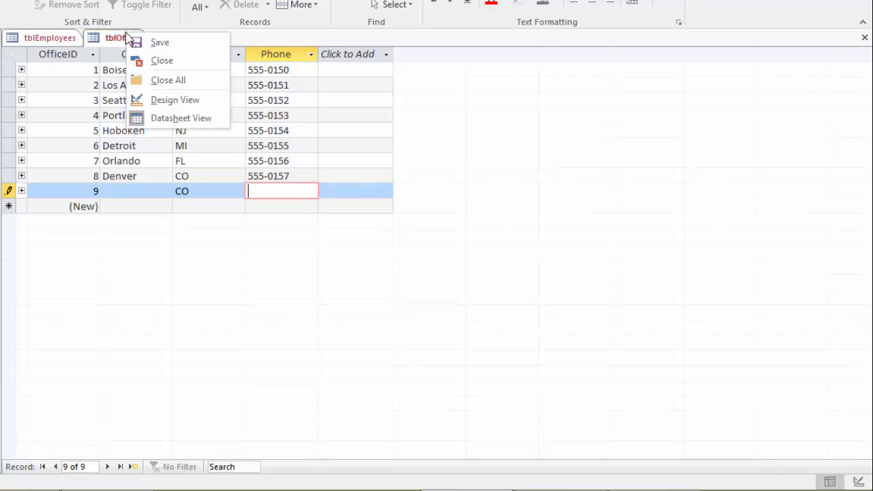
pyautogui.click(171, 101)
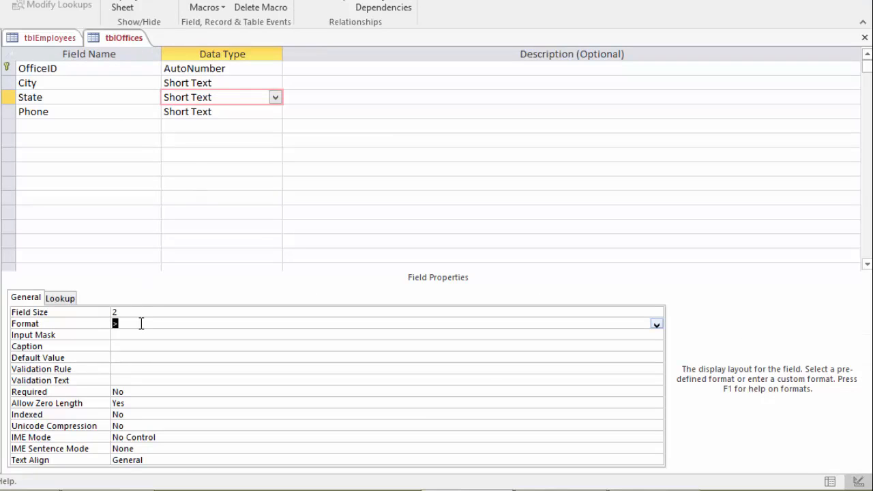
pyautogui.click(225, 83)
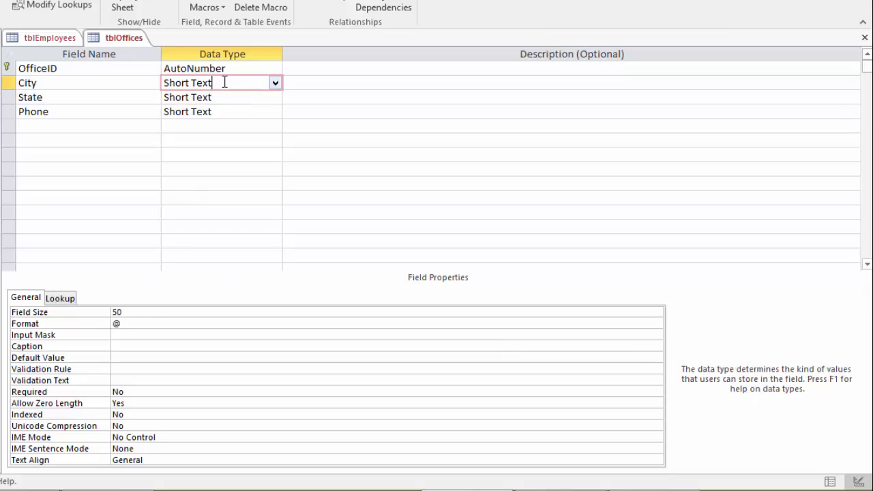
pyautogui.click(123, 324)
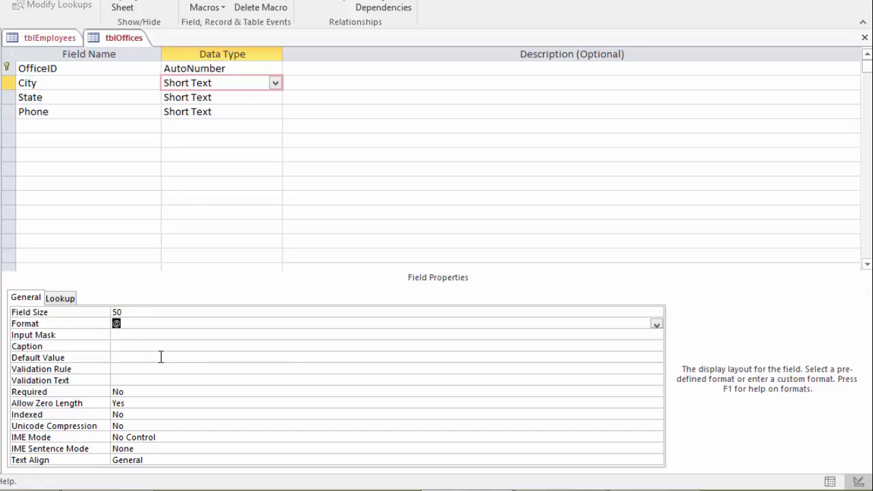
pyautogui.press('Delete')
# Add a DOB field with the Date/Time data type to the tblEmployees design.
pyautogui.click(49, 38)
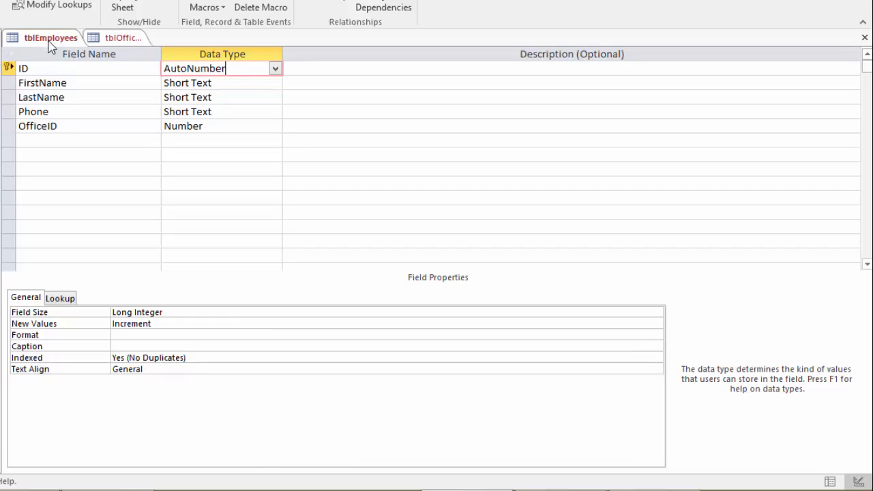
pyautogui.click(69, 141)
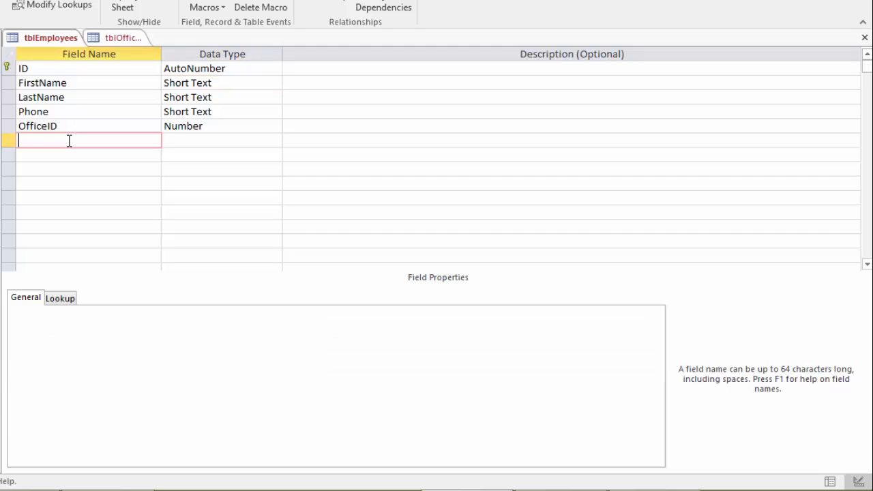
pyautogui.write('DOB')
pyautogui.press('Tab')
pyautogui.click(275, 141)
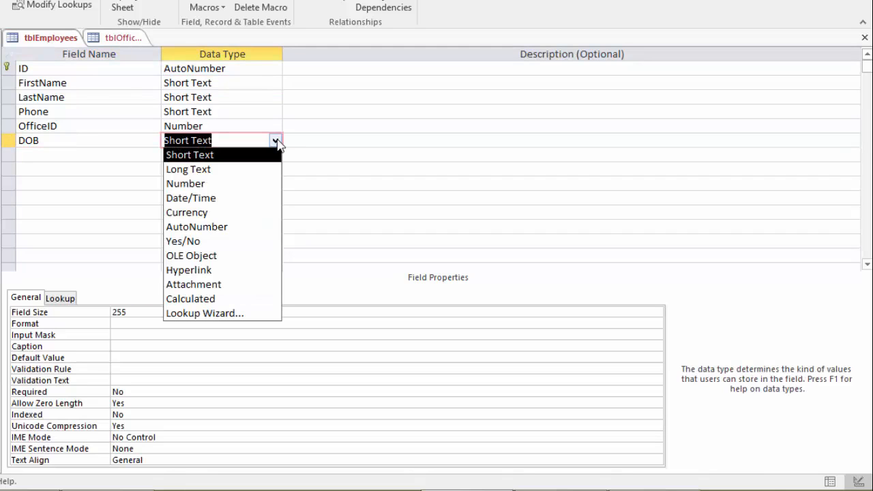
pyautogui.click(231, 199)
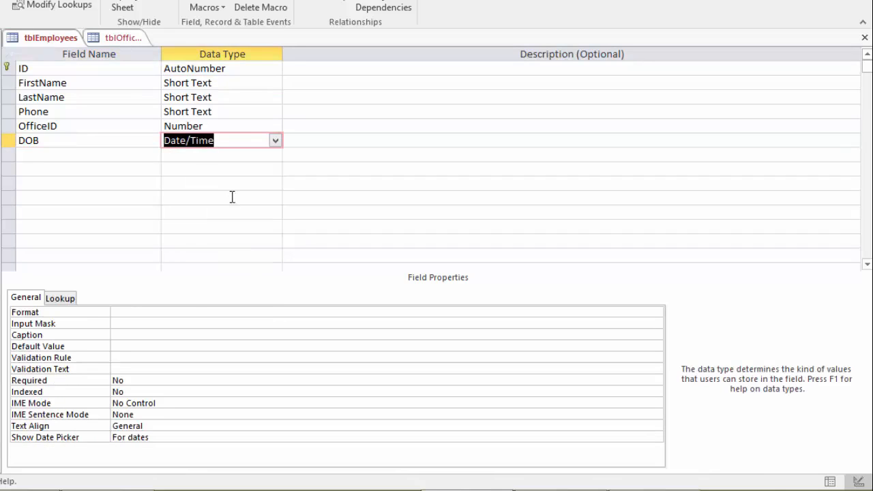
# Set the format of the DOB field to Short Date.
pyautogui.click(131, 311)
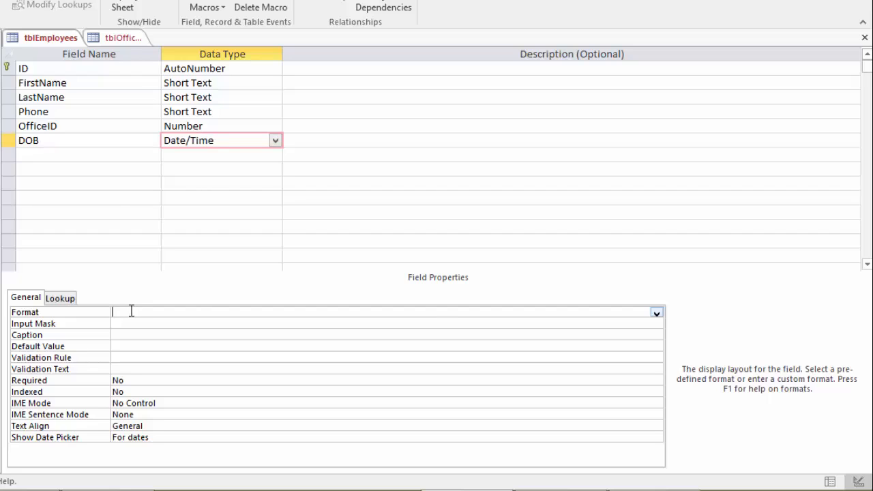
pyautogui.click(656, 313)
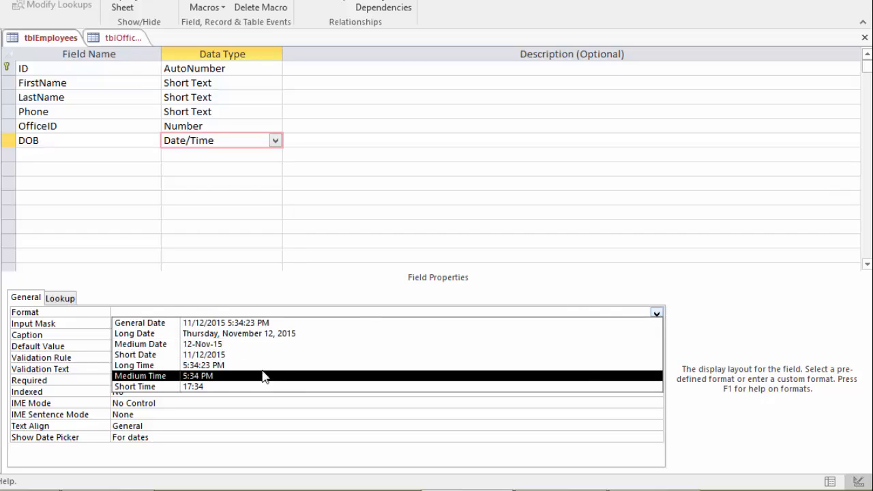
pyautogui.click(221, 355)
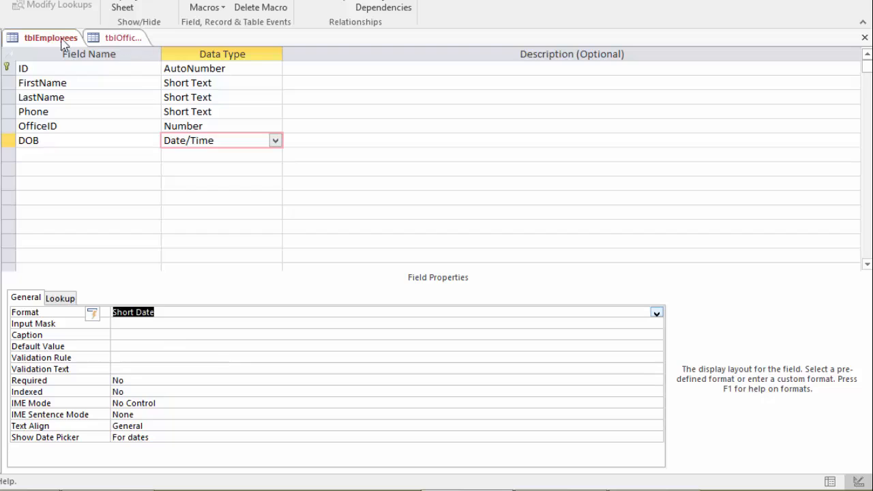
# Save tblEmployees, show it in Datasheet View and select the DOB cell of the first record.
pyautogui.rightClick(38, 45)
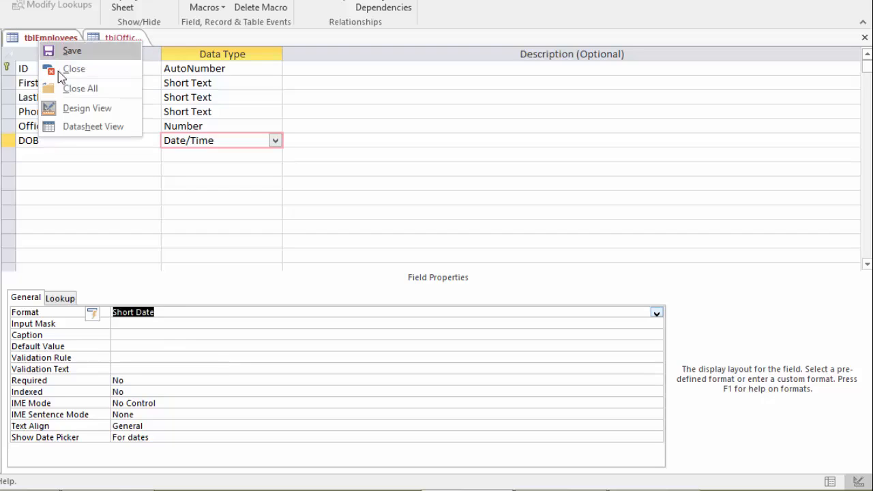
pyautogui.click(76, 126)
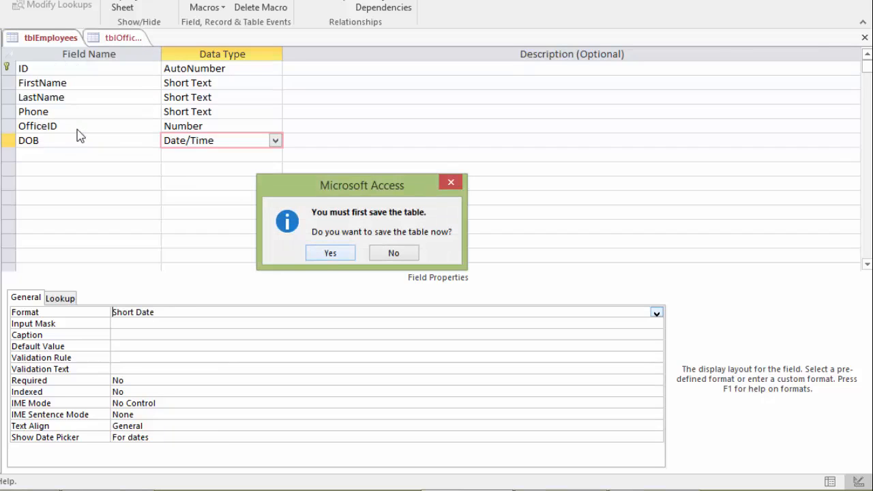
pyautogui.click(331, 255)
pyautogui.click(332, 258)
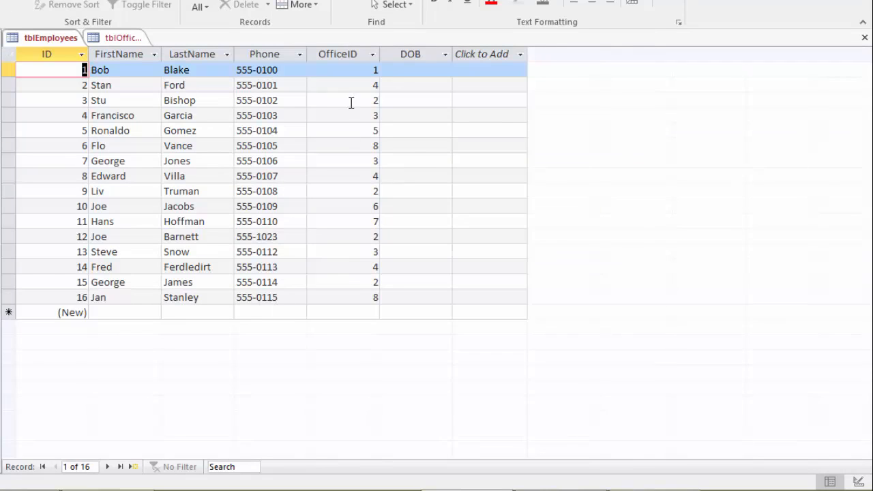
pyautogui.click(420, 69)
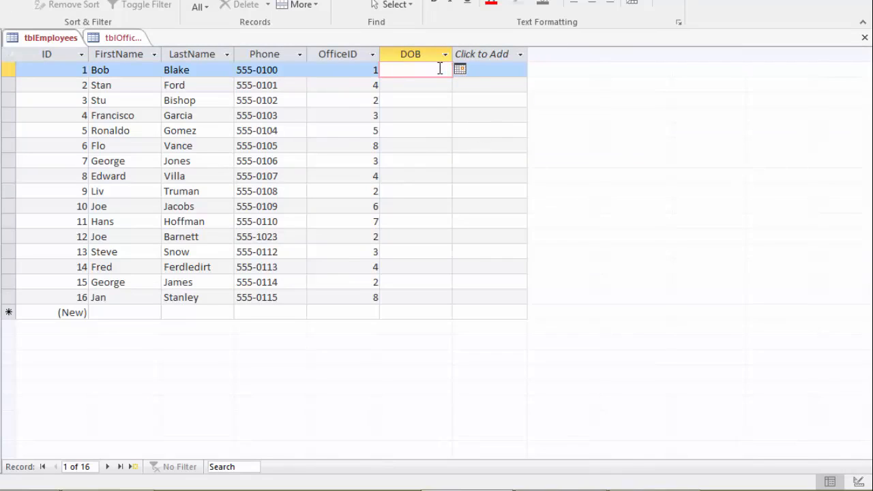
# Enter the employee's date of birth in the DOB cell of the first record, with the month written out.
pyautogui.write('June 24, 1978')
pyautogui.press('Return')
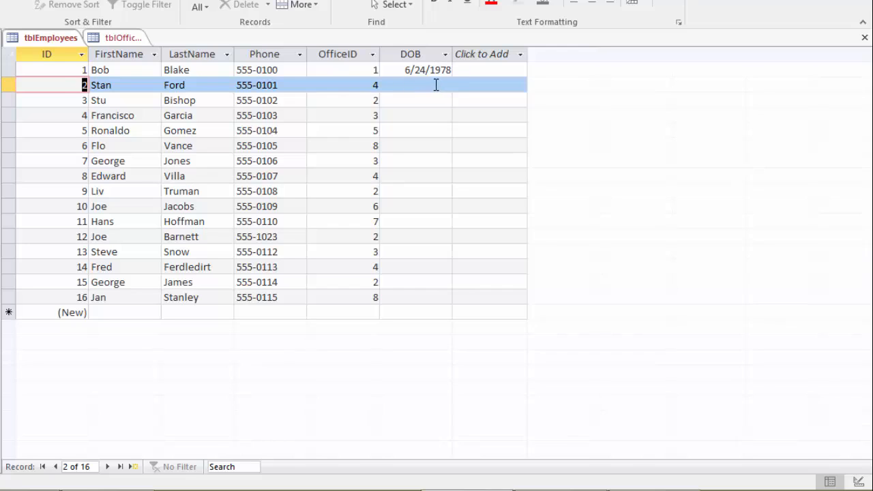
# Show the date picker for the second record's DOB cell, browse back to November 2016 and close it without choosing a date.
pyautogui.click(434, 83)
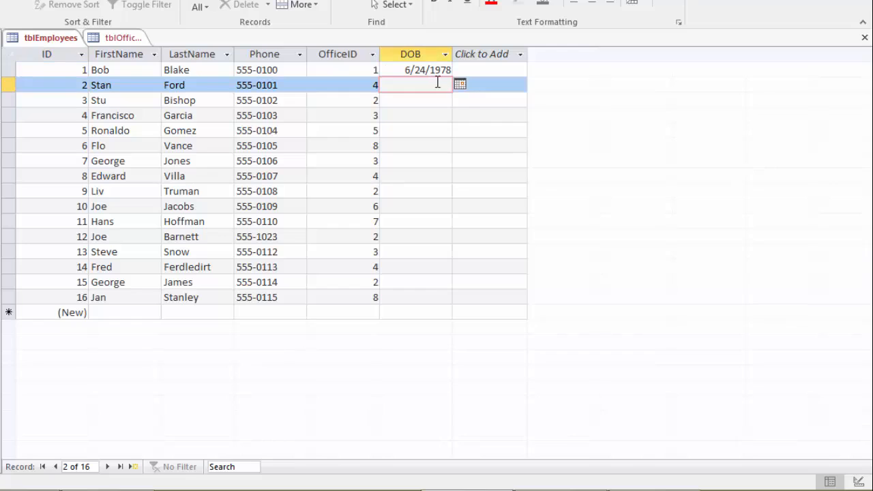
pyautogui.click(460, 86)
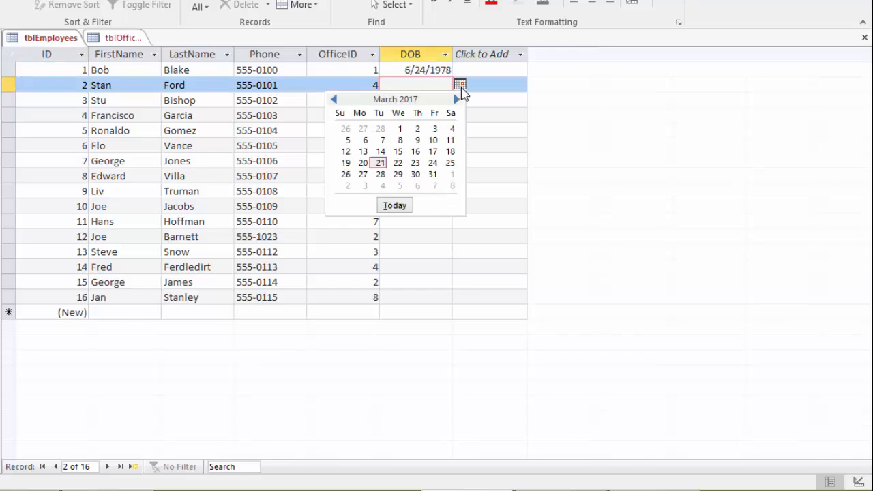
pyautogui.click(334, 99)
pyautogui.click(334, 99)
pyautogui.click(333, 99)
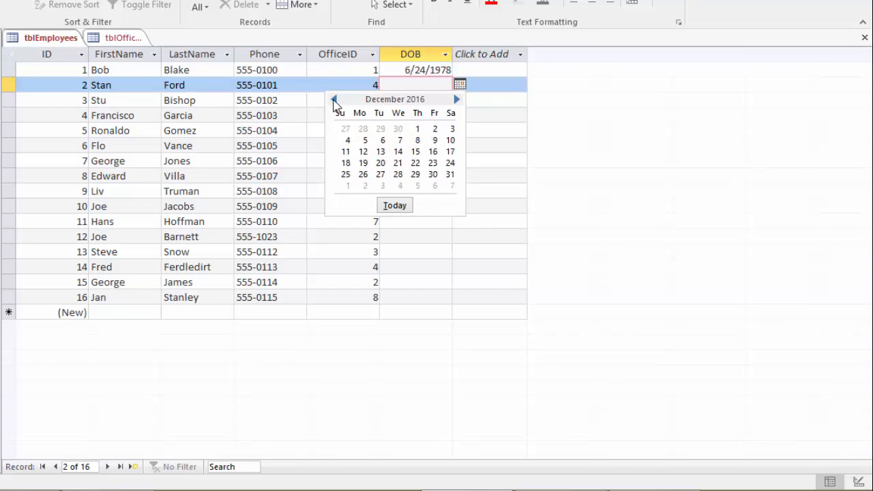
pyautogui.click(334, 99)
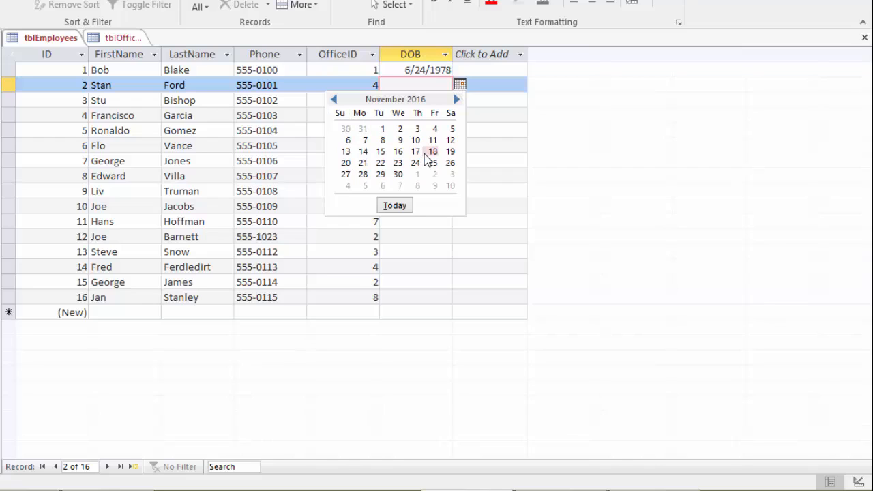
pyautogui.click(423, 86)
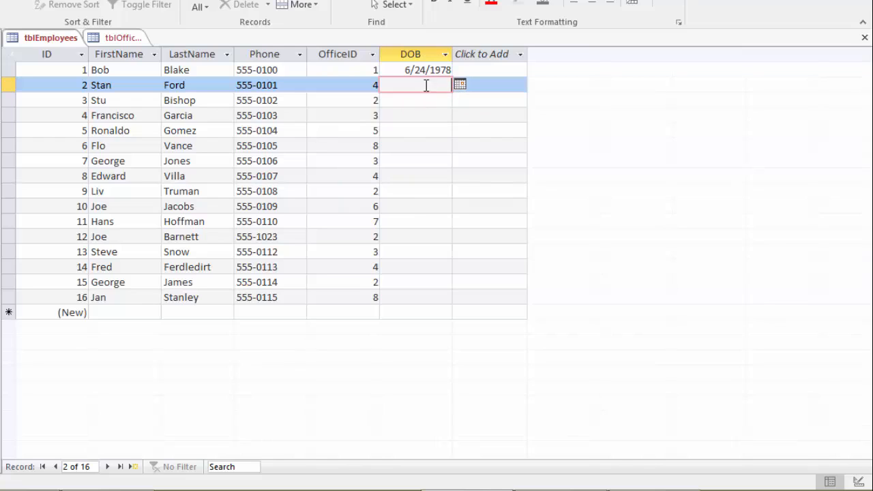
# Return tblEmployees to Design View and choose the Short Date mask in the Input Mask Wizard for the DOB field.
pyautogui.rightClick(51, 39)
pyautogui.click(100, 107)
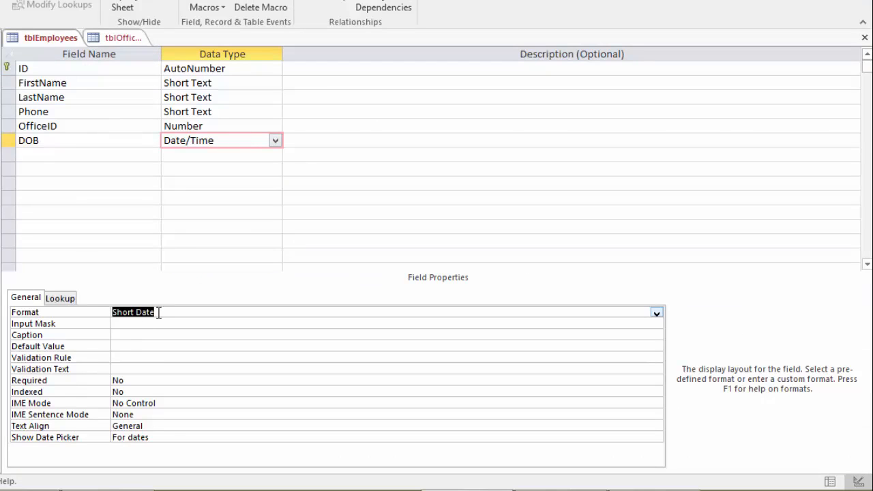
pyautogui.click(135, 325)
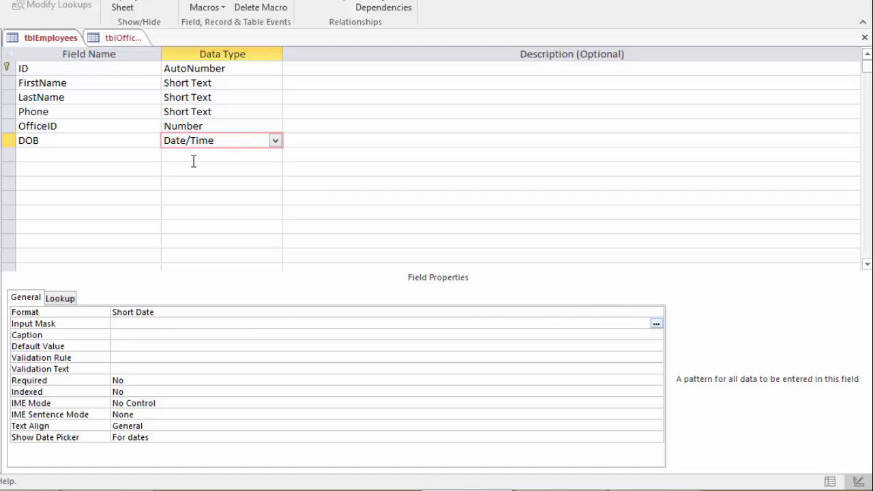
pyautogui.click(656, 324)
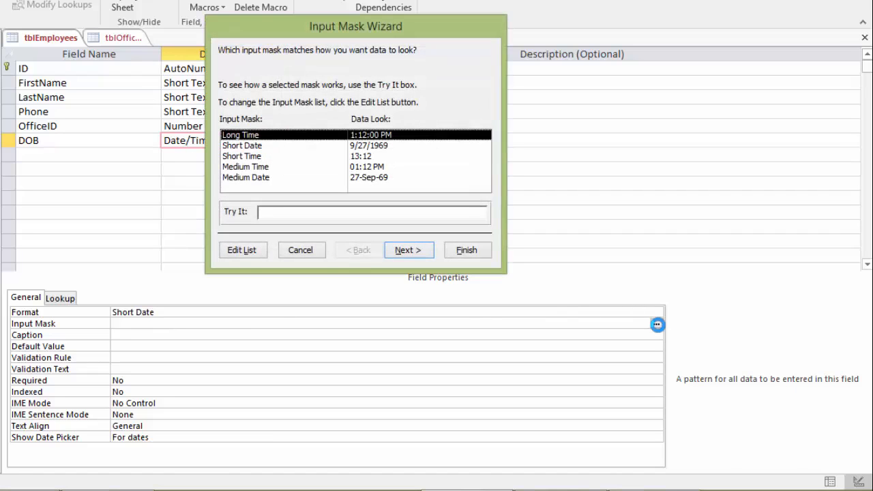
pyautogui.moveTo(444, 24); pyautogui.dragTo(352, 109)
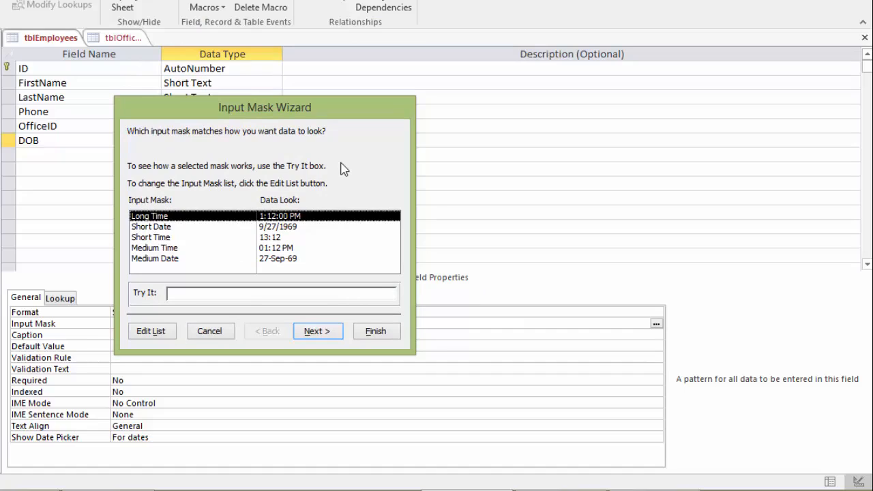
pyautogui.click(289, 229)
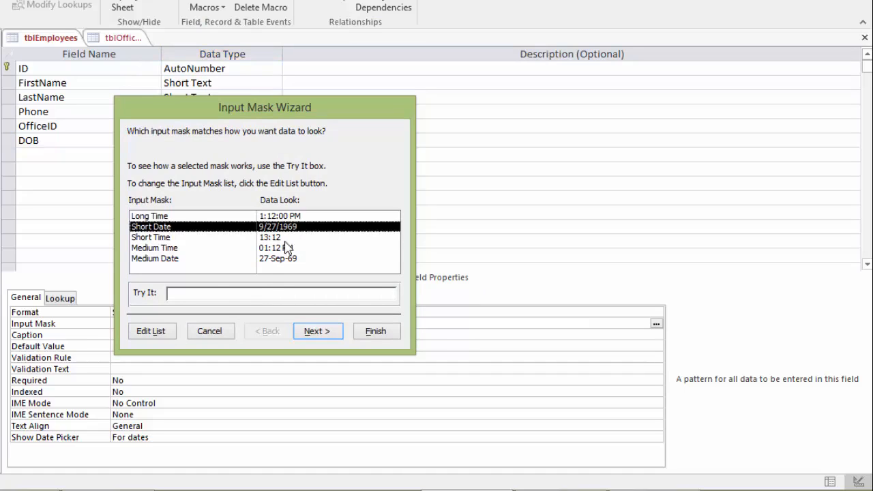
# Test the Short Date input mask in the wizard with a sample date.
pyautogui.click(192, 293)
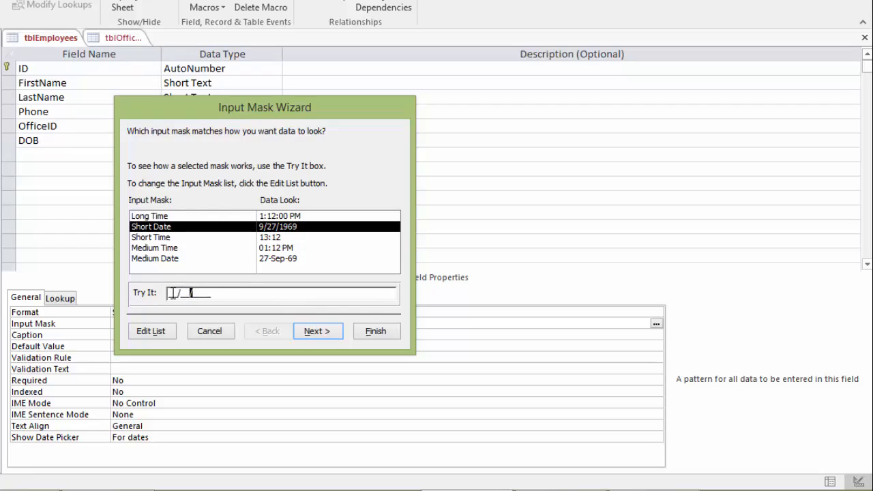
pyautogui.click(170, 293)
pyautogui.click(188, 294)
pyautogui.click(170, 293)
pyautogui.write('19')
pyautogui.press('BackSpace')
pyautogui.write('0/12/1983')
# Keep the 99/99/0000 mask and underscore placeholder, and finish the input mask for the DOB field.
pyautogui.click(326, 333)
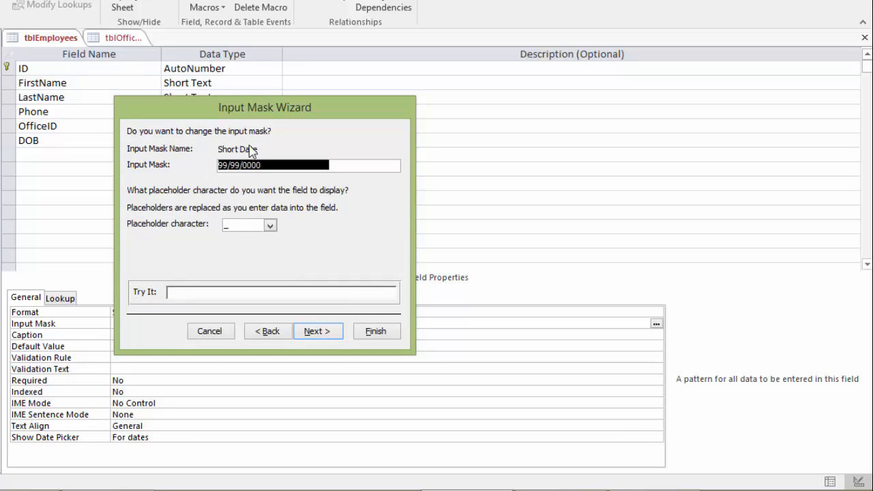
pyautogui.moveTo(268, 115); pyautogui.dragTo(302, 94)
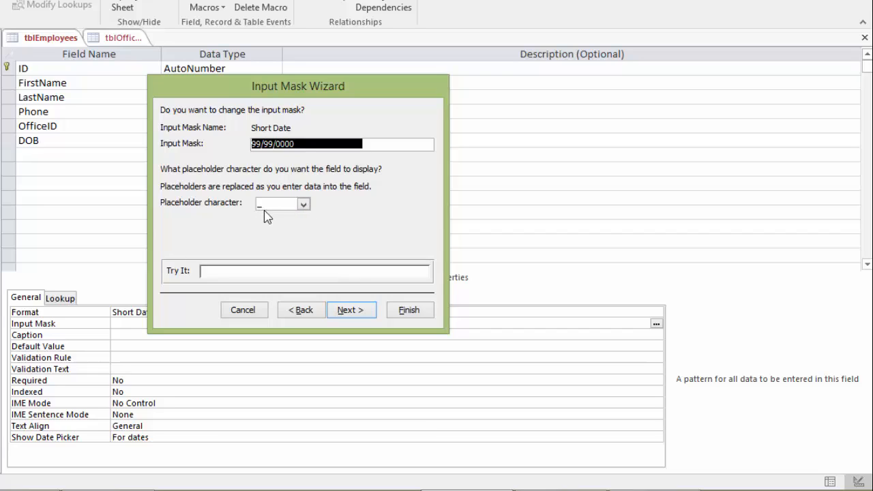
pyautogui.click(301, 312)
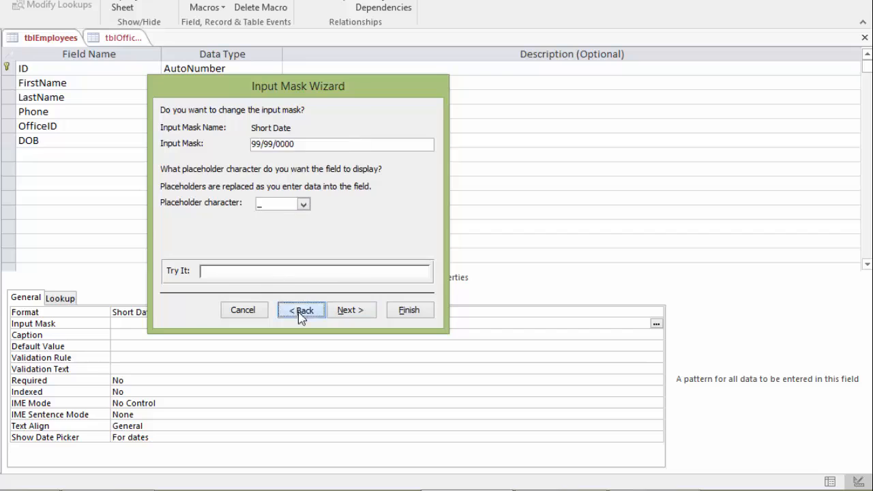
pyautogui.click(221, 273)
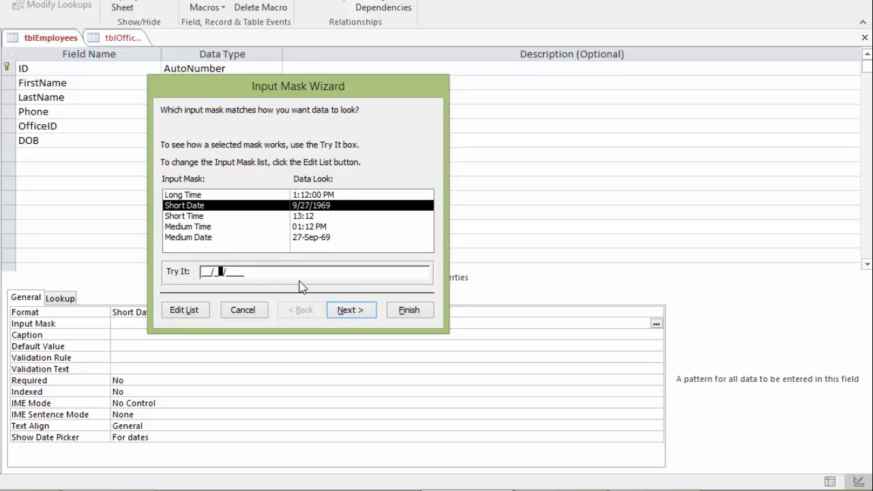
pyautogui.click(352, 311)
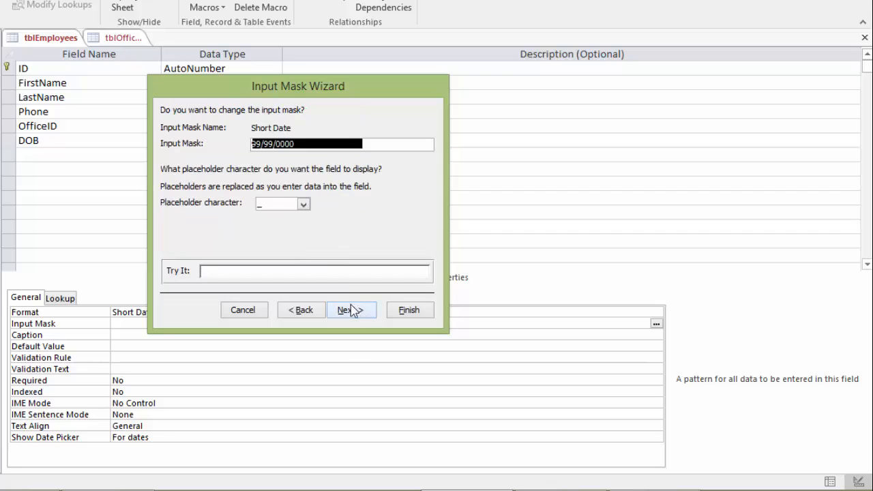
pyautogui.click(302, 204)
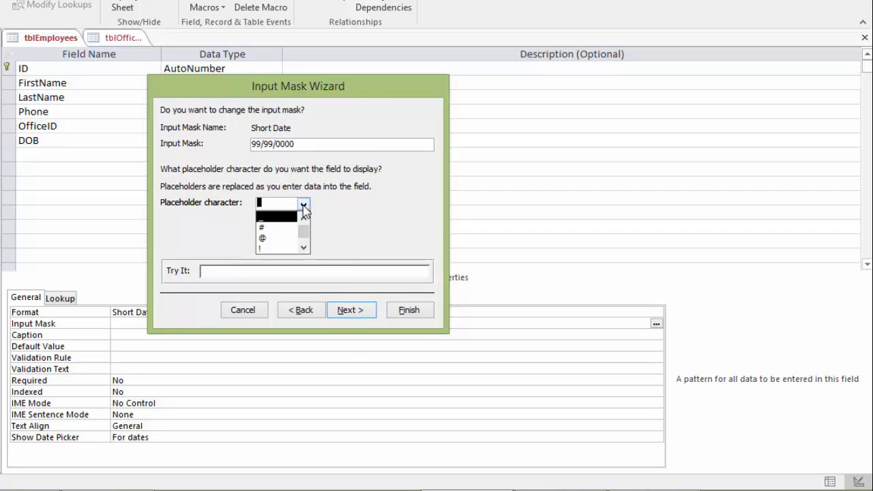
pyautogui.click(302, 205)
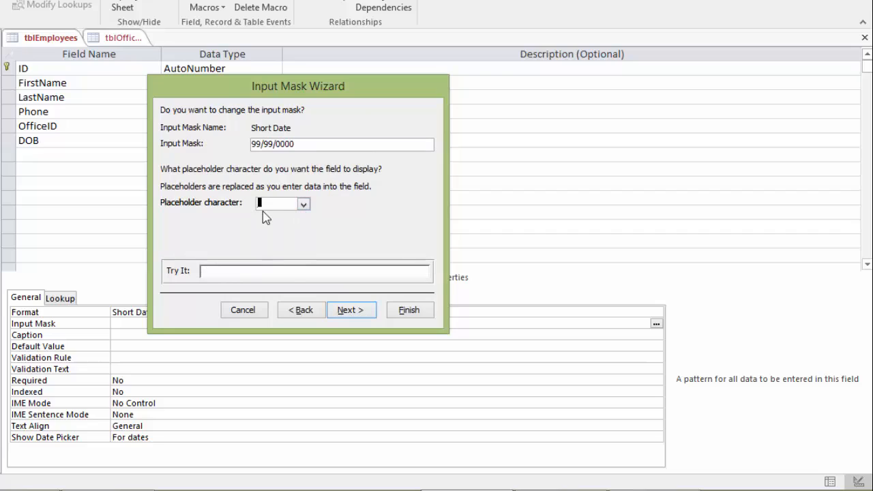
pyautogui.click(349, 314)
pyautogui.click(415, 313)
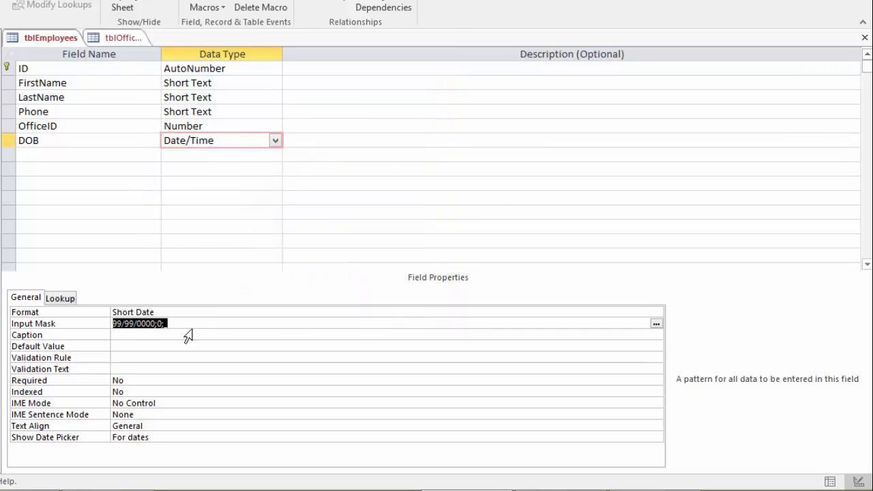
pyautogui.click(189, 323)
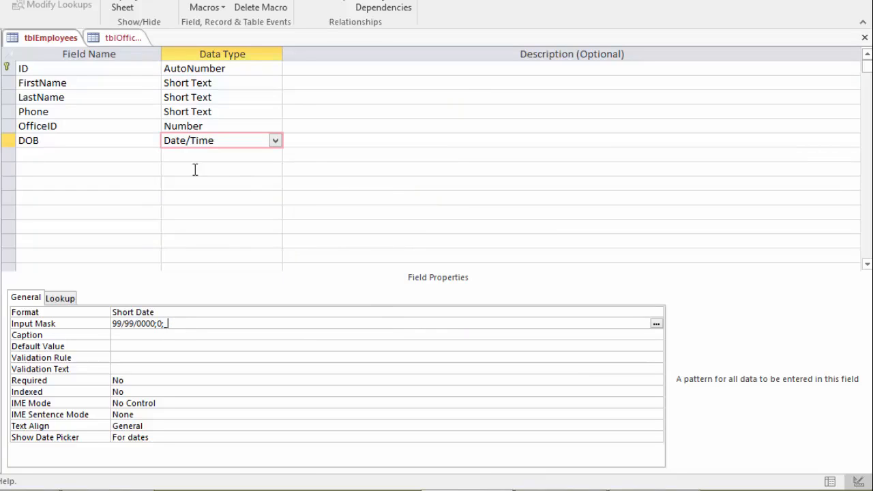
# Start the Input Mask Wizard for the Phone field, saving the table first, and keep the Phone Number mask selected.
pyautogui.click(229, 125)
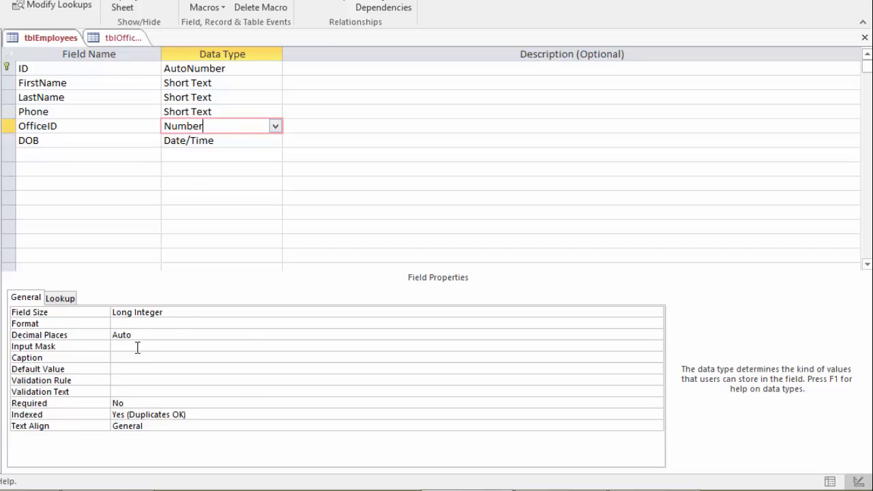
pyautogui.click(231, 109)
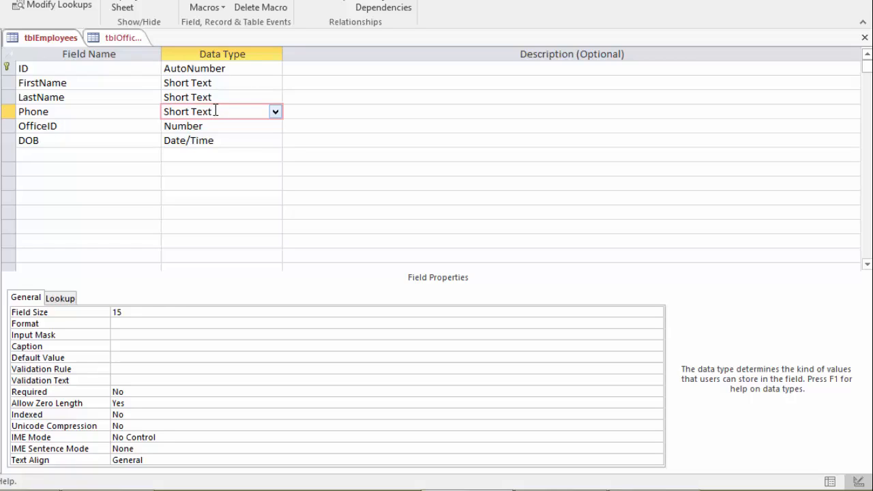
pyautogui.click(142, 334)
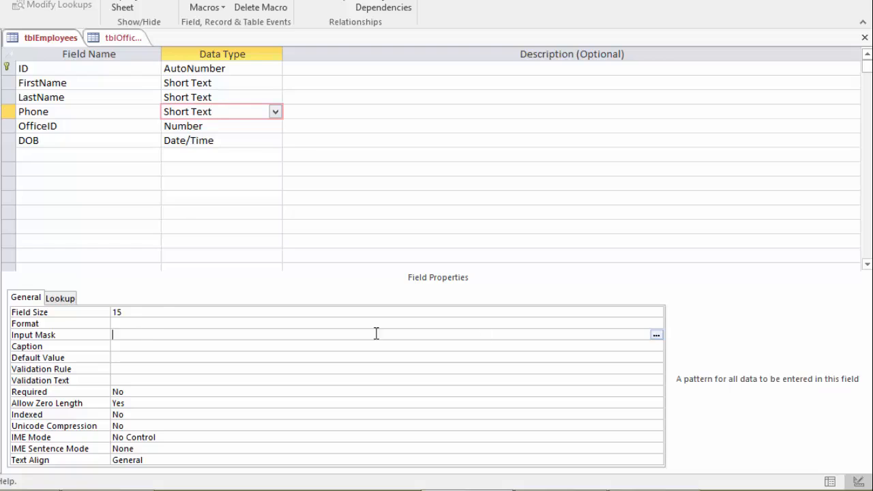
pyautogui.click(653, 334)
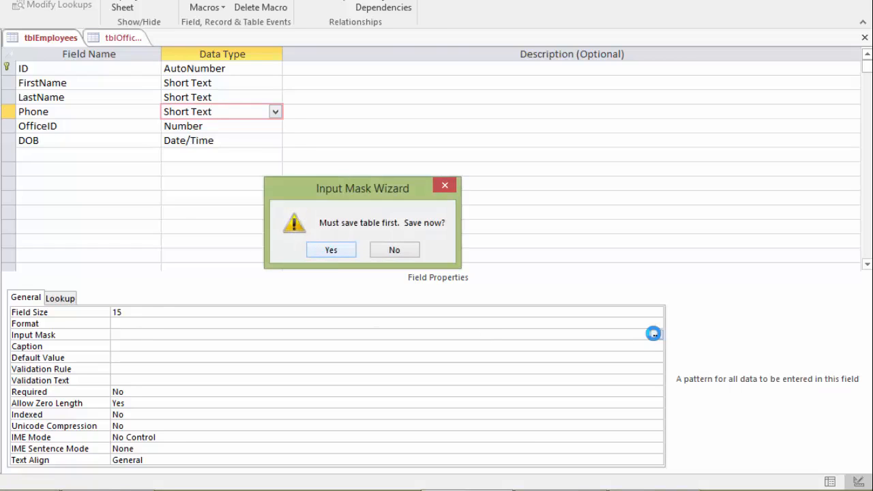
pyautogui.click(331, 250)
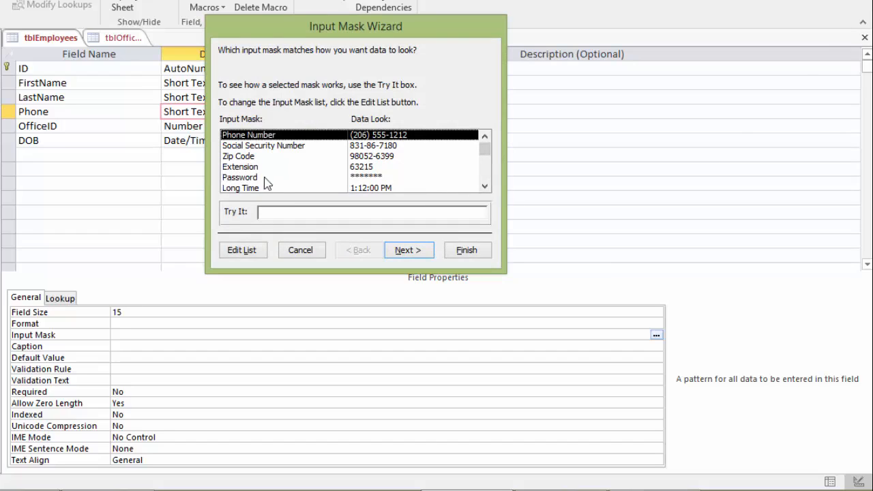
pyautogui.moveTo(484, 149)
pyautogui.mouseDown()
pyautogui.moveTo(484, 160)
pyautogui.moveTo(485, 133)
pyautogui.mouseUp()
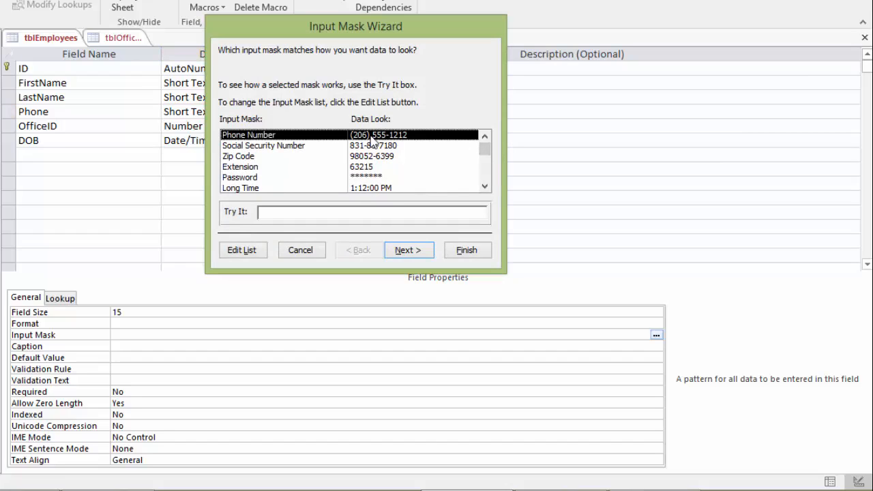
# Test the Phone Number input mask in the wizard with a sample phone number.
pyautogui.click(293, 212)
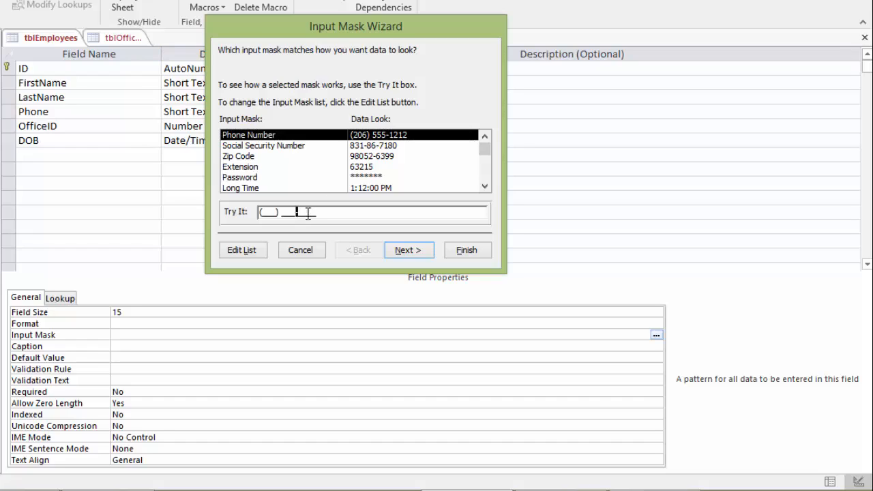
pyautogui.click(266, 211)
pyautogui.write('307) 555-0133')
pyautogui.click(418, 252)
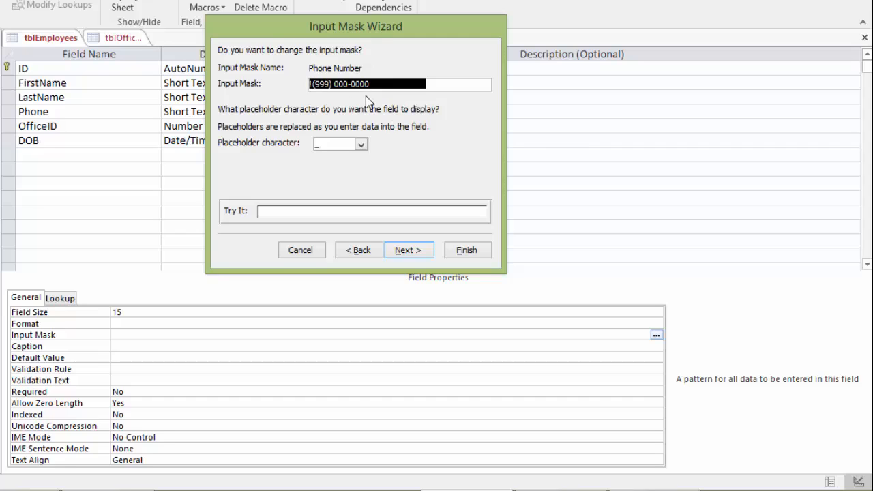
pyautogui.click(409, 252)
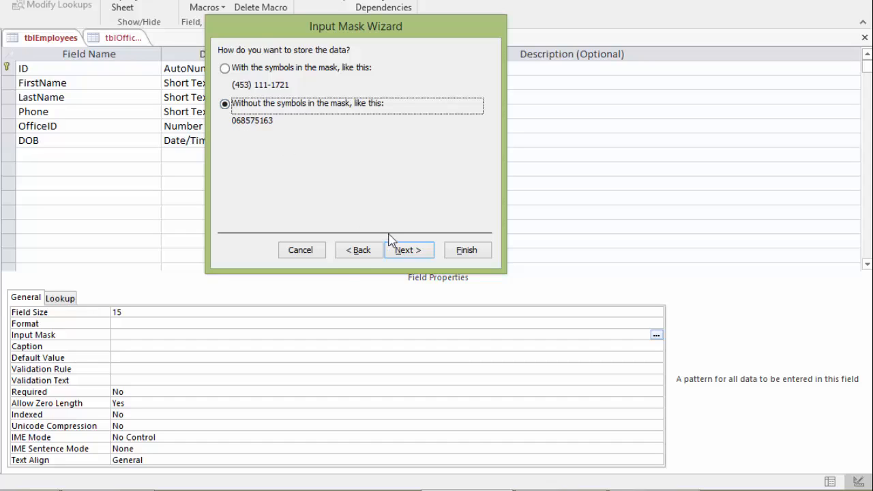
pyautogui.click(358, 256)
pyautogui.click(278, 212)
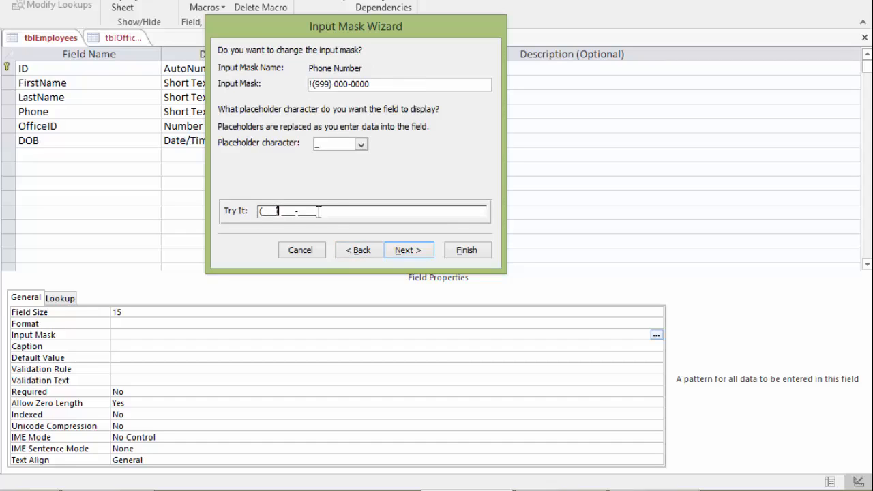
pyautogui.click(411, 253)
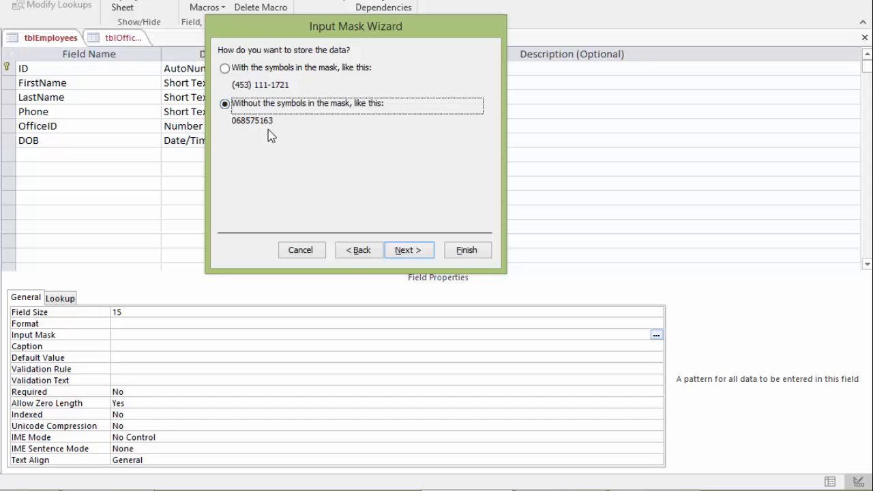
pyautogui.click(409, 250)
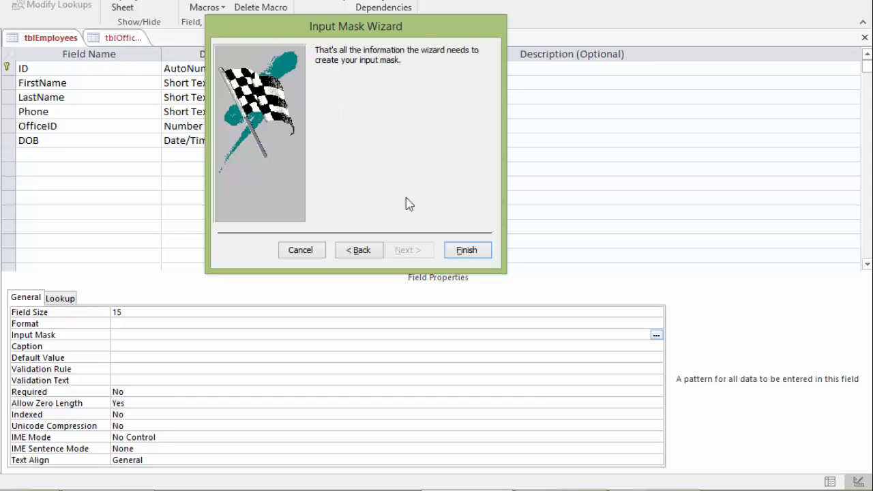
pyautogui.click(467, 249)
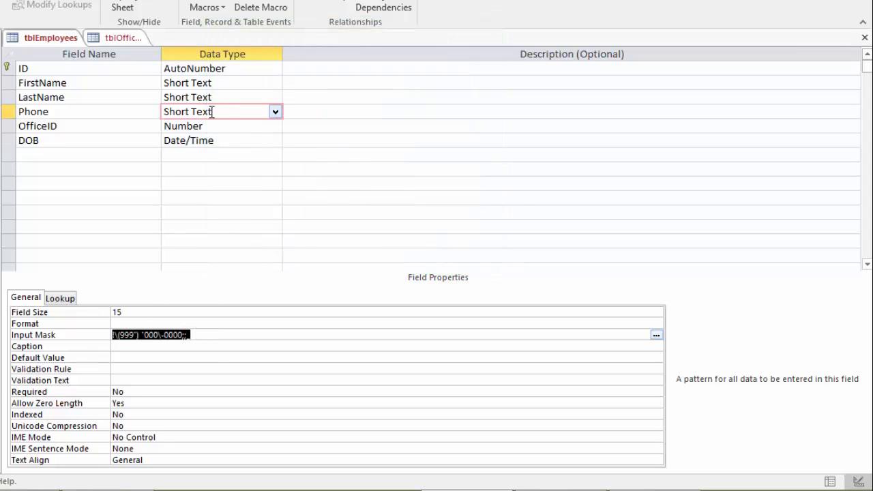
# Save the changes to tblEmployees and show the table in Datasheet View.
pyautogui.rightClick(39, 42)
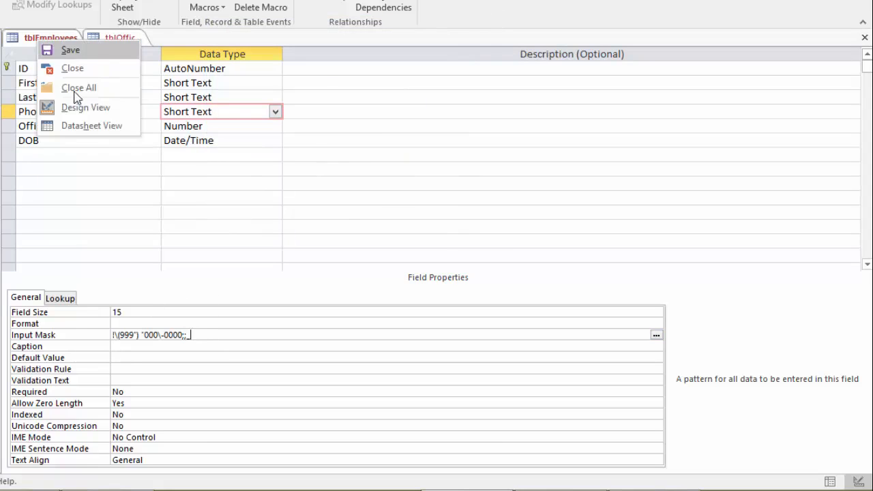
pyautogui.click(80, 125)
pyautogui.click(331, 254)
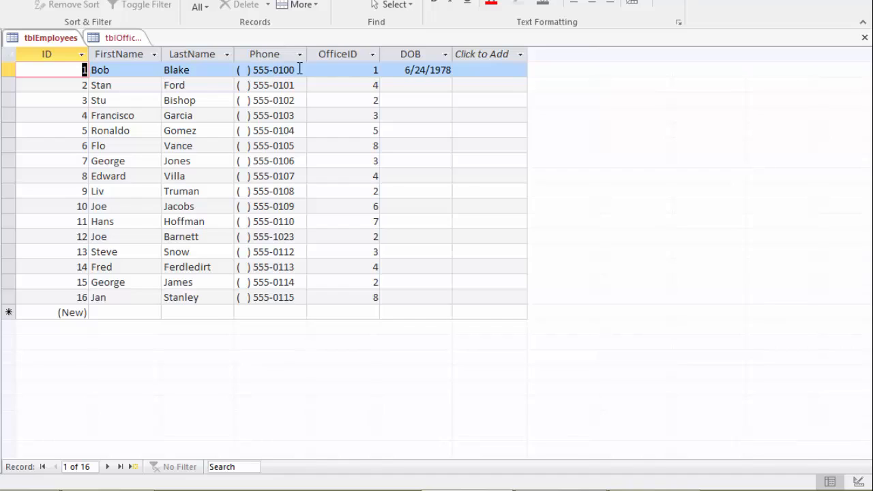
# Enter the area code 307 in the first employee record's phone number.
pyautogui.moveTo(300, 70); pyautogui.dragTo(273, 68)
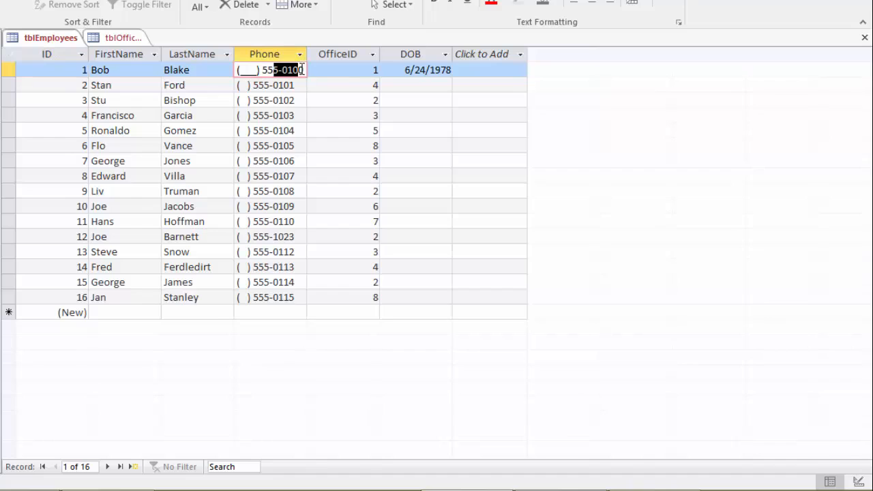
pyautogui.click(254, 70)
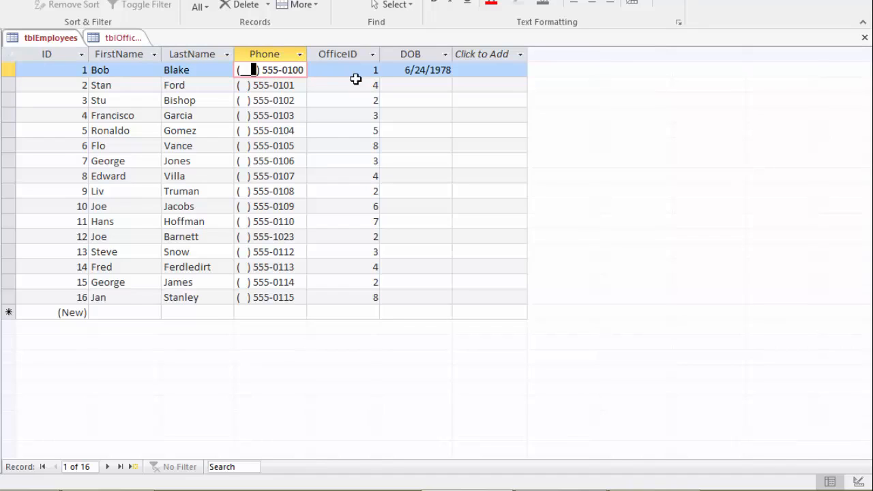
pyautogui.press('BackSpace')
pyautogui.press('BackSpace')
pyautogui.write('307')
# Copy the 307 area code and paste it into the phone numbers of employee records 2 through 9.
pyautogui.doubleClick(255, 71)
pyautogui.rightClick(249, 67)
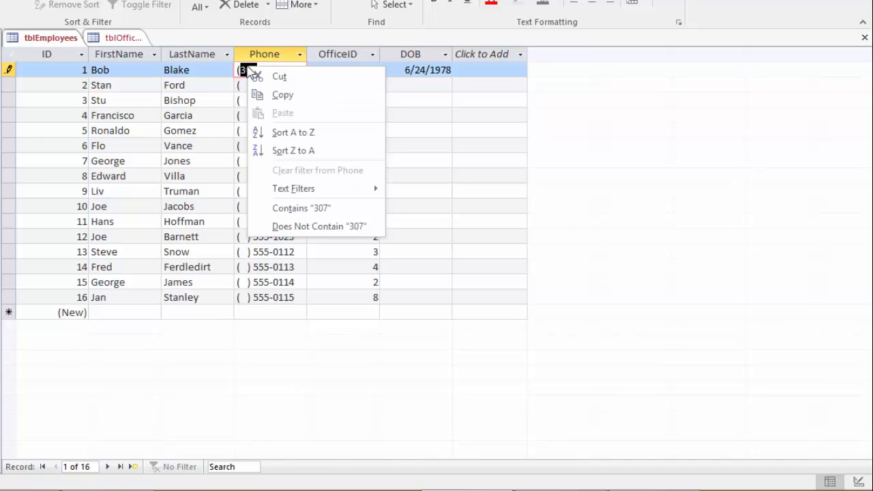
pyautogui.click(286, 93)
pyautogui.click(246, 85)
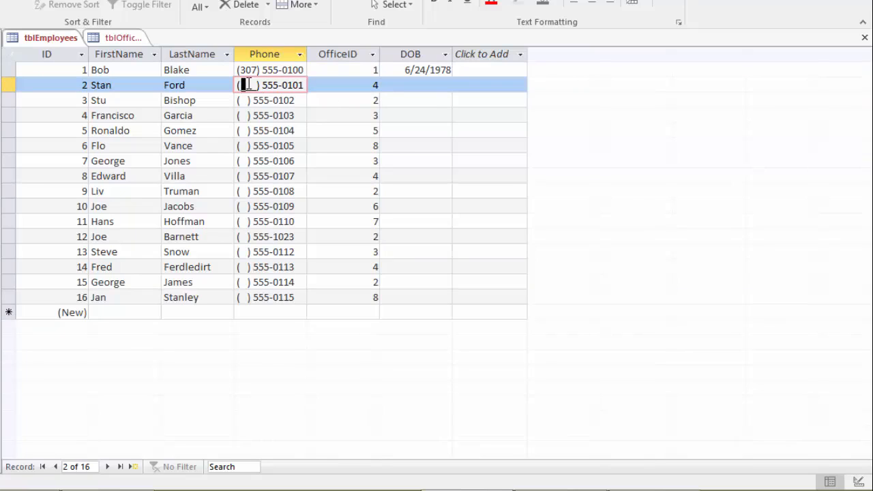
pyautogui.hotkey('ctrl', 'v')
pyautogui.click(243, 101)
pyautogui.hotkey('ctrl', 'v')
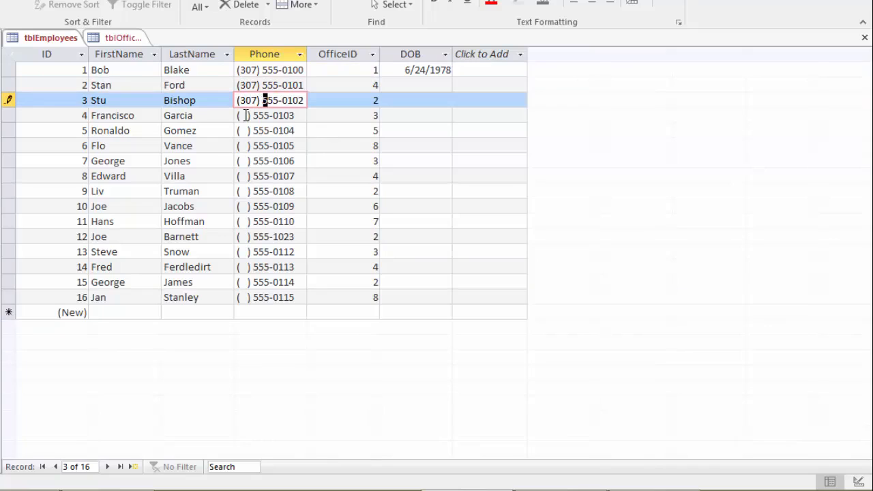
pyautogui.click(246, 116)
pyautogui.hotkey('ctrl', 'v')
pyautogui.press('Down')
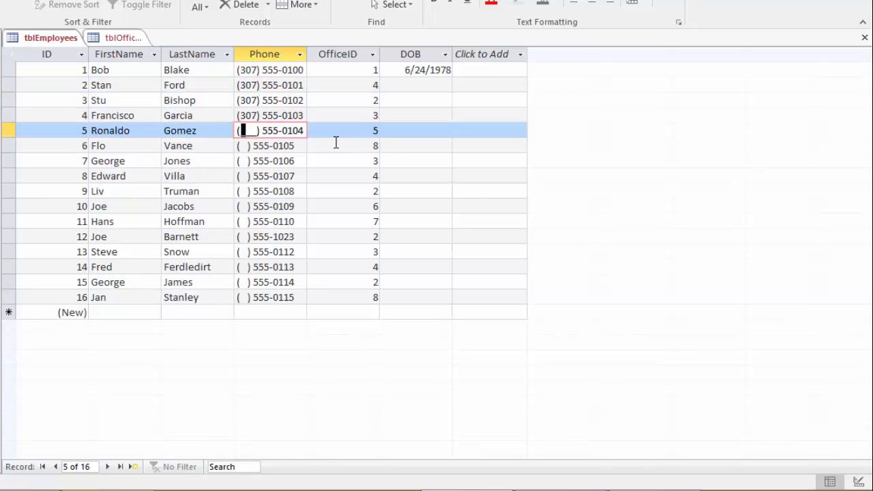
pyautogui.hotkey('ctrl', 'v')
pyautogui.press('Down')
pyautogui.hotkey('ctrl', 'v')
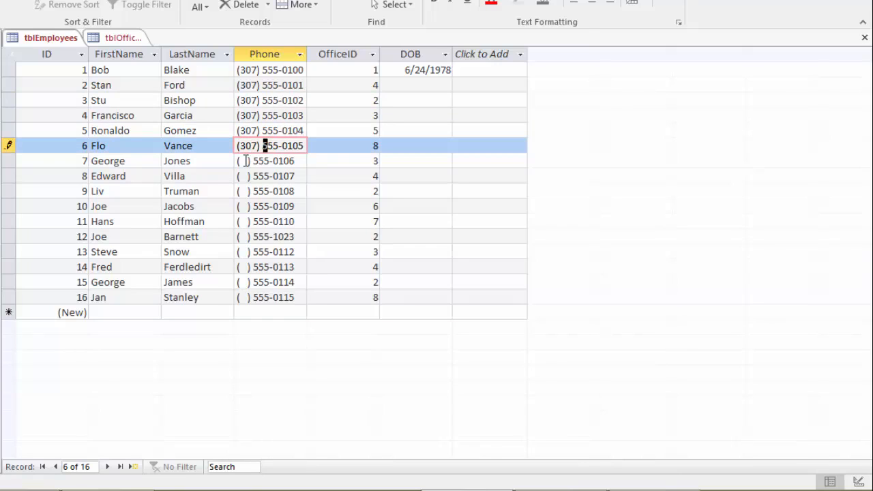
pyautogui.press('Down')
pyautogui.hotkey('ctrl', 'v')
pyautogui.press('Down')
pyautogui.hotkey('ctrl', 'v')
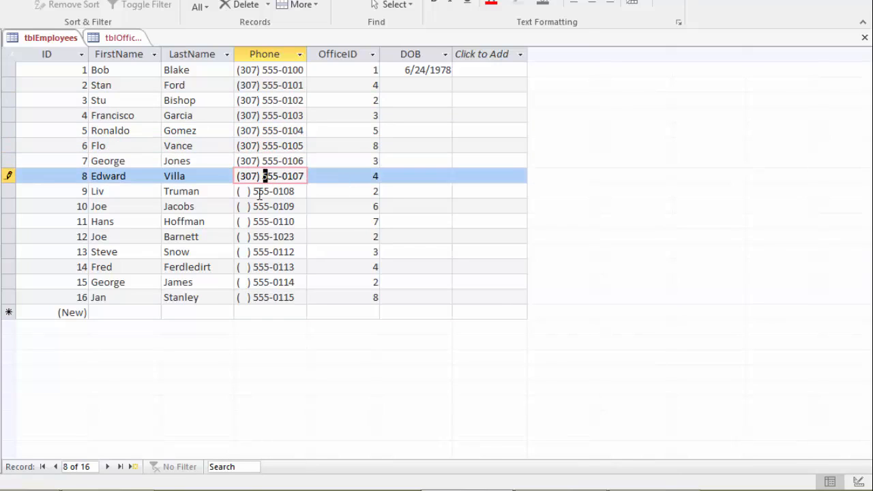
pyautogui.press('Down')
pyautogui.hotkey('ctrl', 'v')
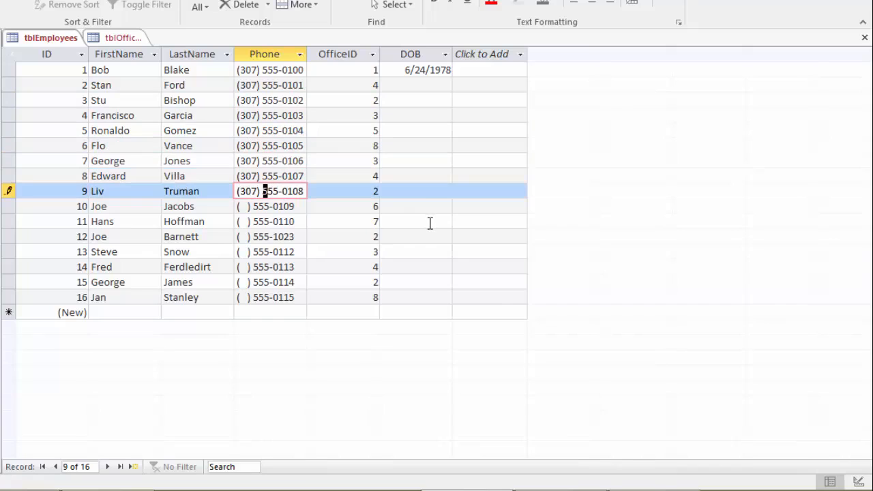
# Enter the area code 307 in the phone numbers of employee records 10 through 16.
pyautogui.click(245, 207)
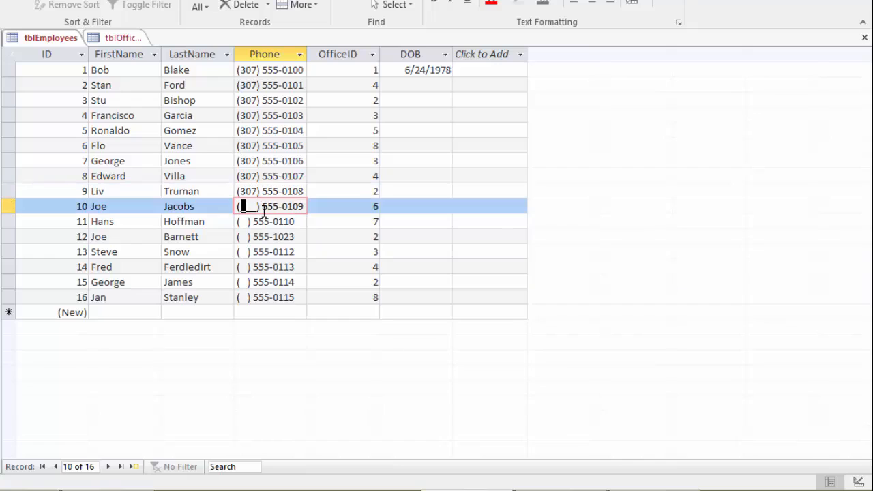
pyautogui.write('307')
pyautogui.click(244, 222)
pyautogui.write('307')
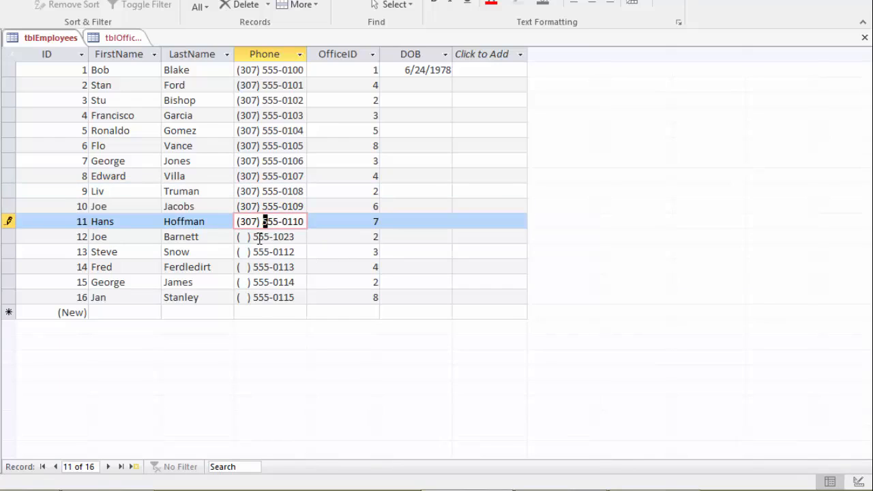
pyautogui.click(243, 236)
pyautogui.write('307')
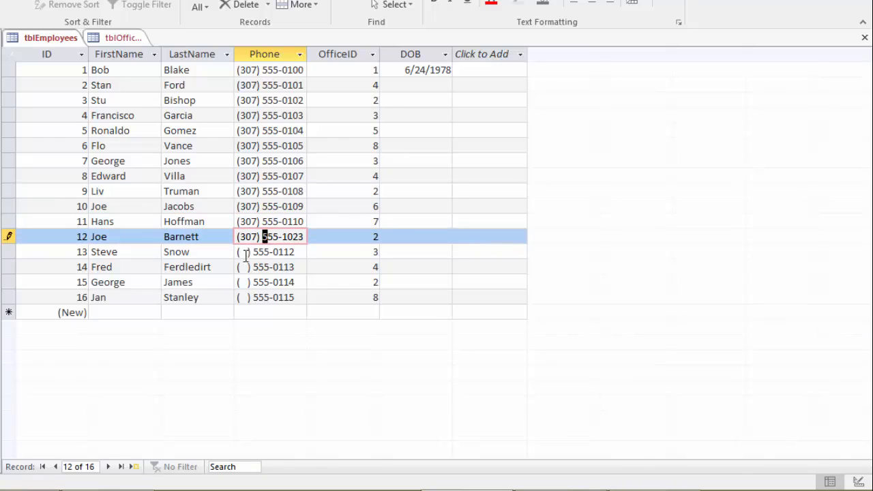
pyautogui.click(244, 252)
pyautogui.write('307')
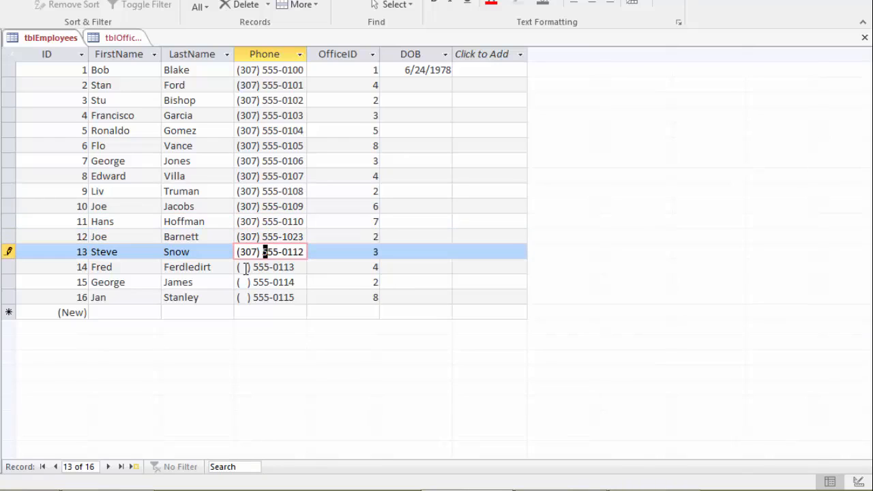
pyautogui.click(246, 268)
pyautogui.write('307')
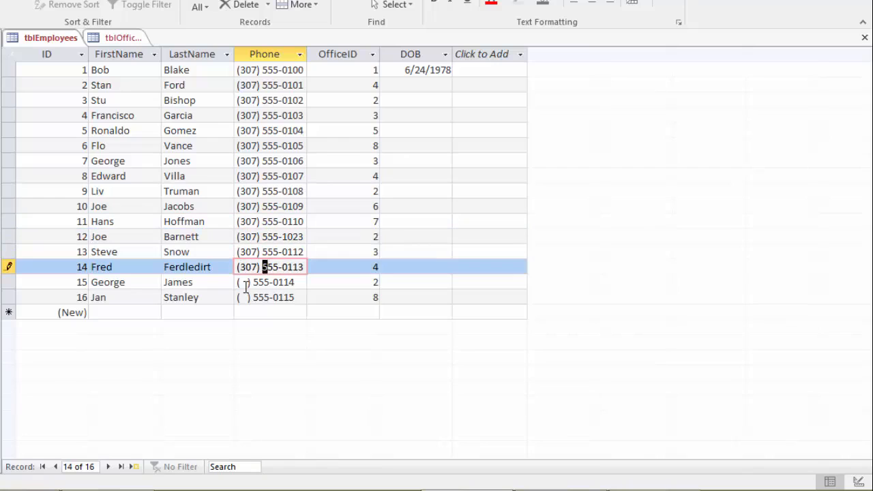
pyautogui.click(246, 283)
pyautogui.write('307')
pyautogui.click(244, 297)
pyautogui.write('307')
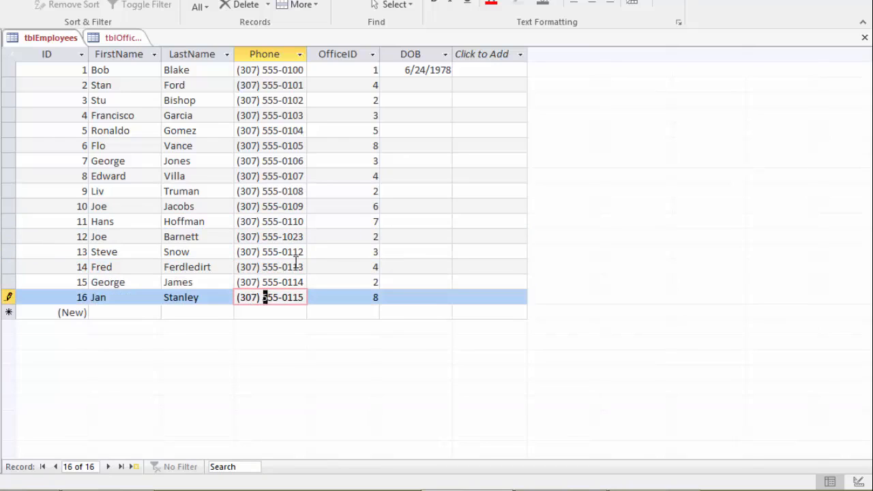
pyautogui.click(294, 264)
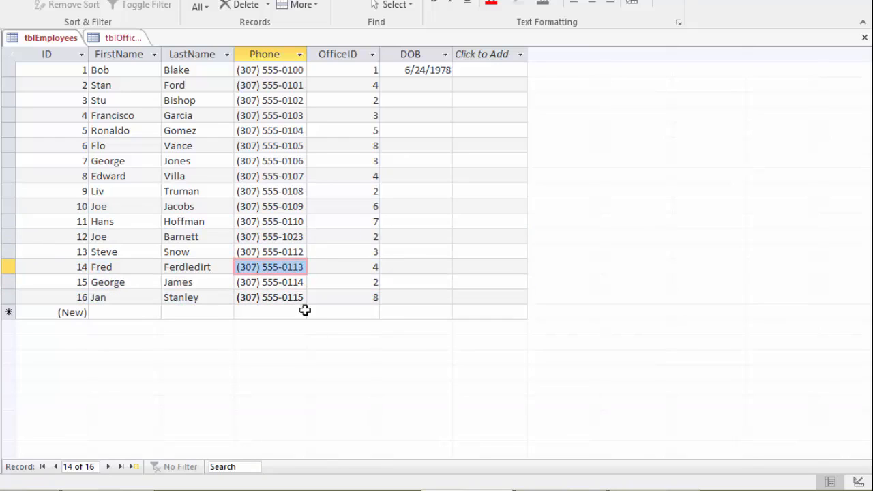
# Return tblEmployees to Design View, rename the ID field as EmployeeID and save the table.
pyautogui.rightClick(46, 40)
pyautogui.click(89, 107)
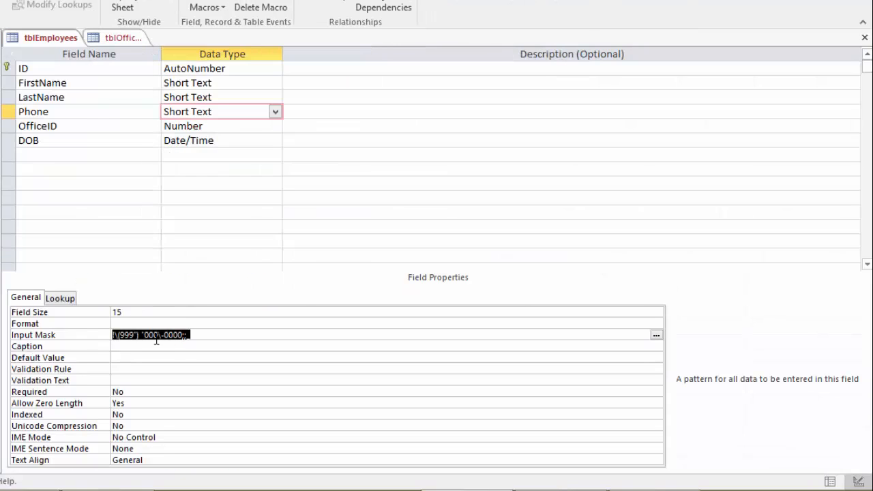
pyautogui.click(221, 97)
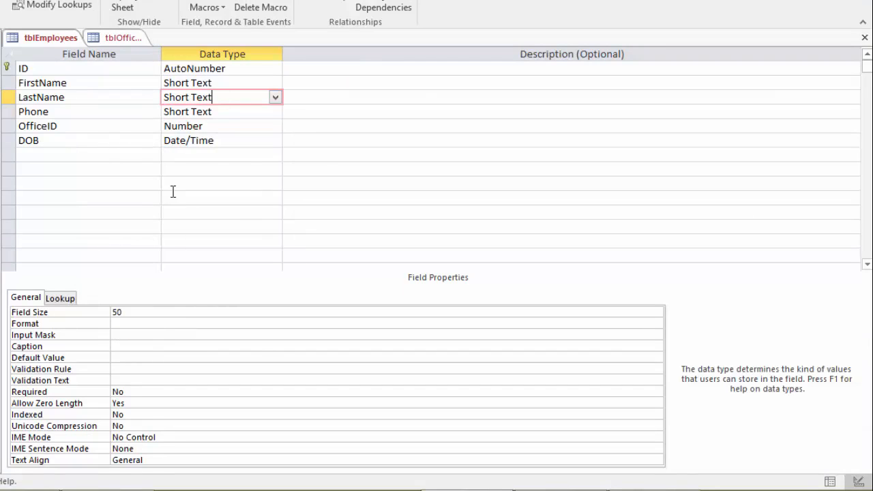
pyautogui.click(217, 83)
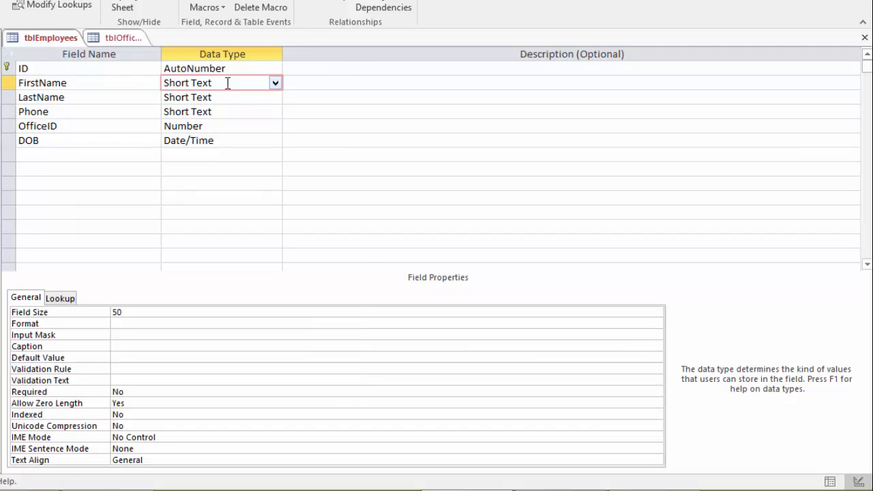
pyautogui.click(233, 69)
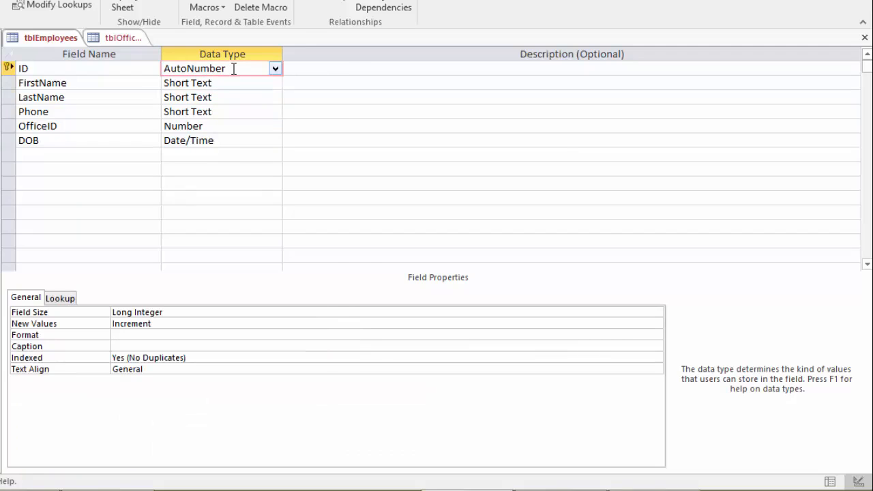
pyautogui.click(49, 68)
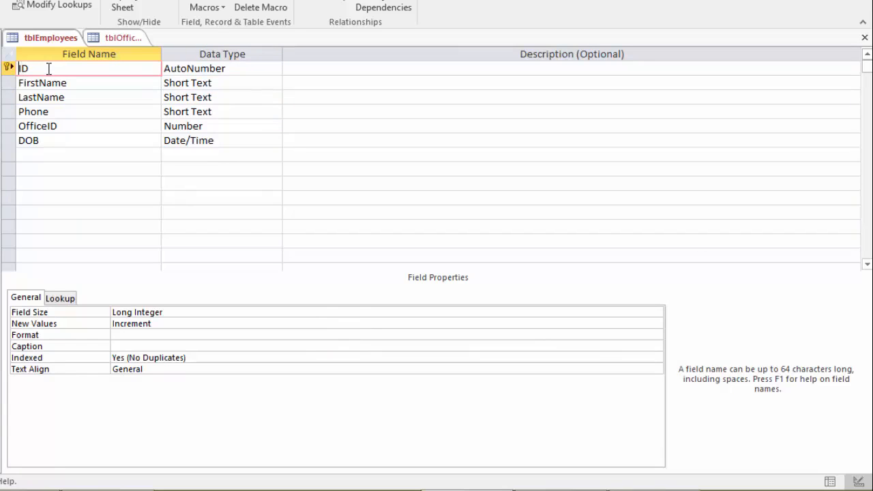
pyautogui.write('Employee')
pyautogui.rightClick(45, 40)
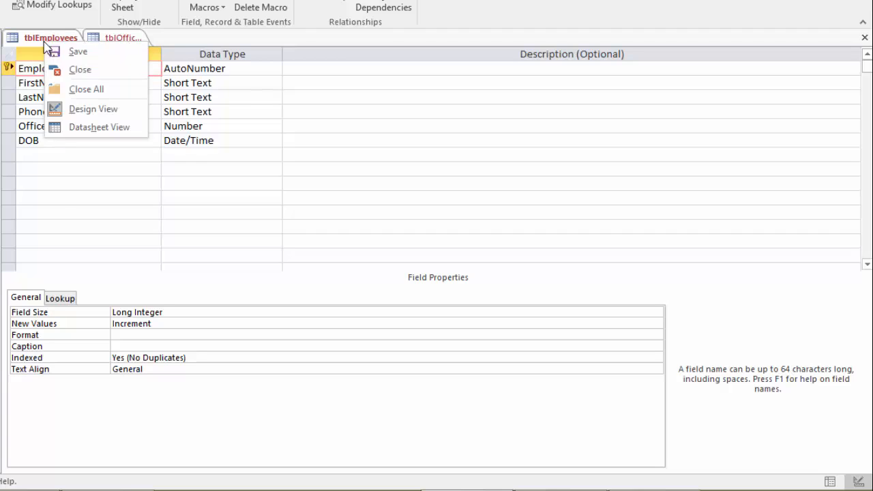
pyautogui.click(83, 54)
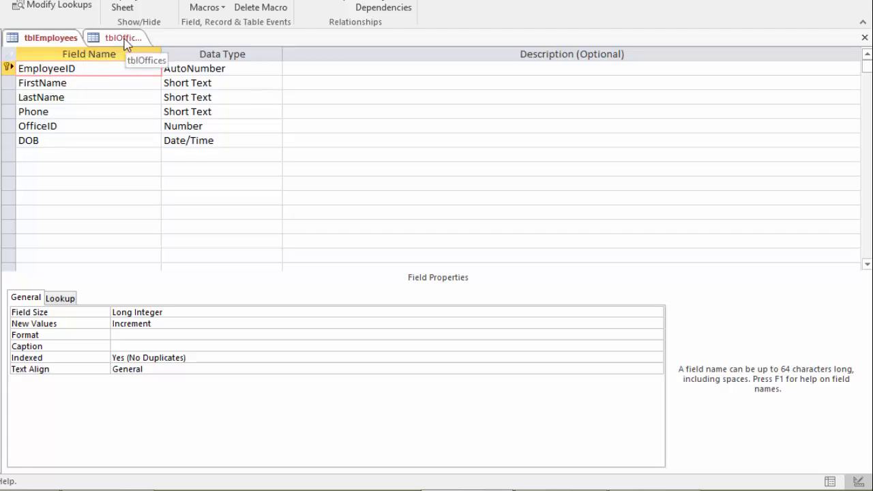
# Apply the Phone Number input mask to the Phone field of tblOffices, saving the table first and storing data without the symbols.
pyautogui.click(124, 39)
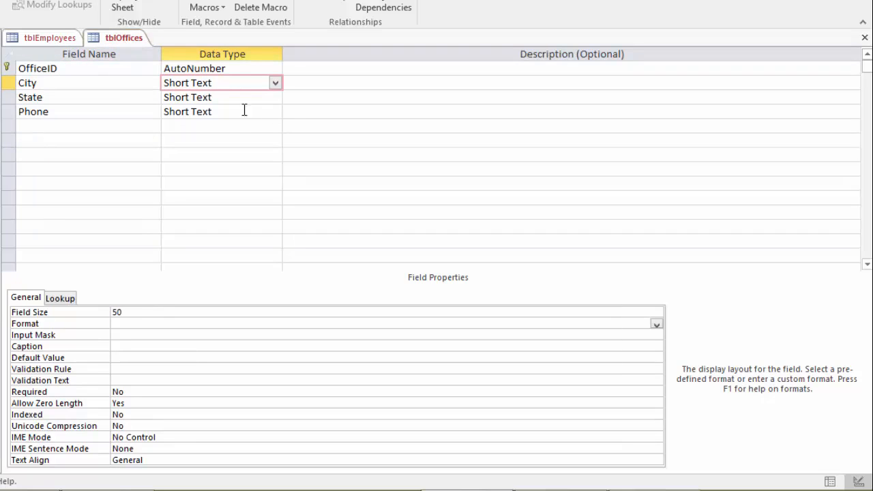
pyautogui.click(223, 111)
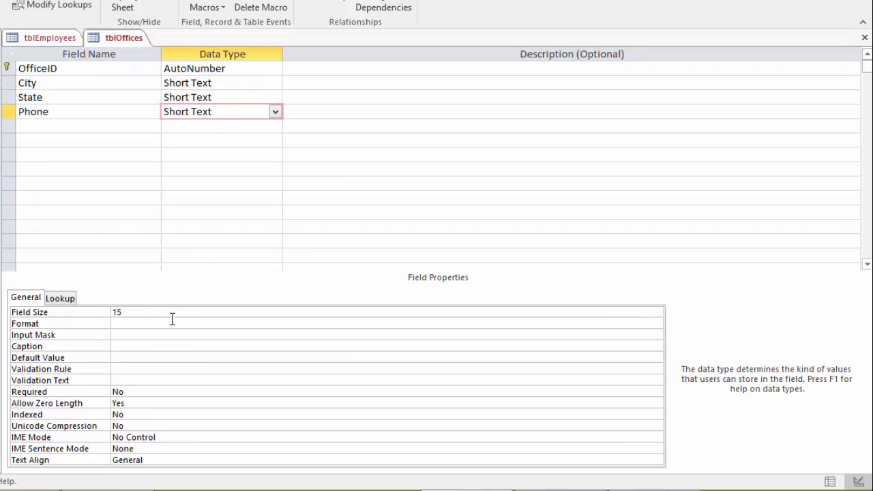
pyautogui.click(135, 334)
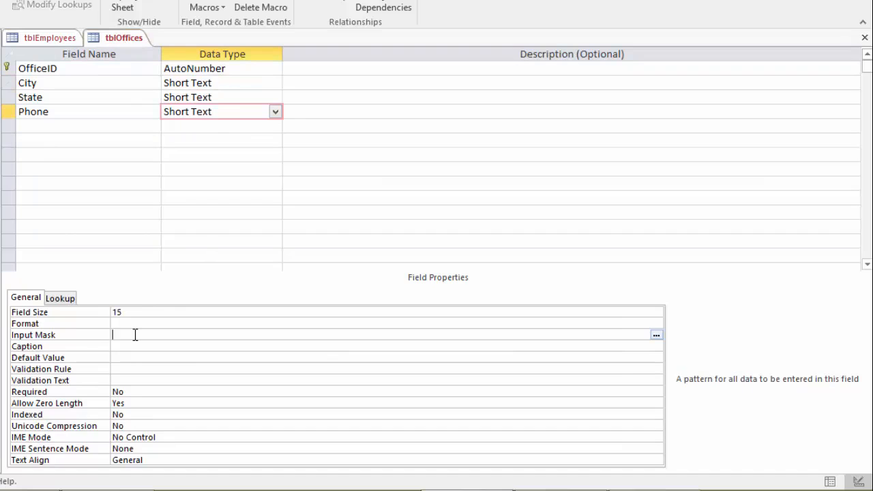
pyautogui.click(656, 335)
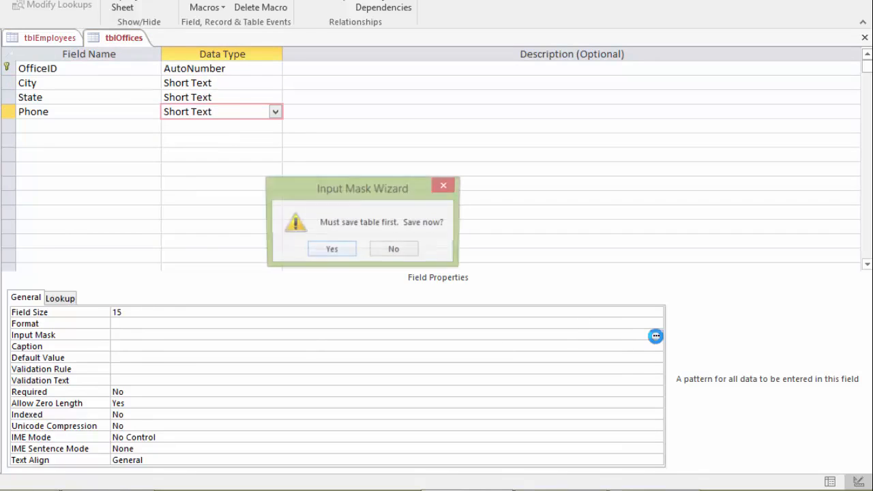
pyautogui.click(331, 250)
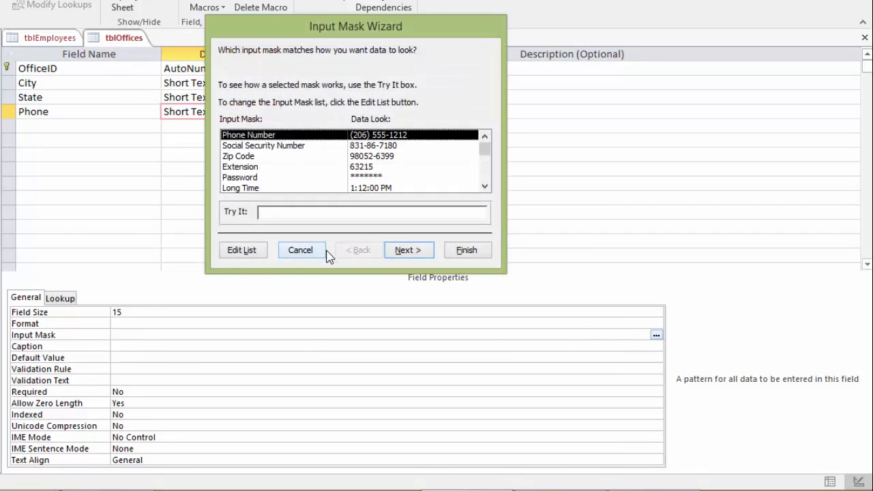
pyautogui.click(412, 256)
pyautogui.click(413, 257)
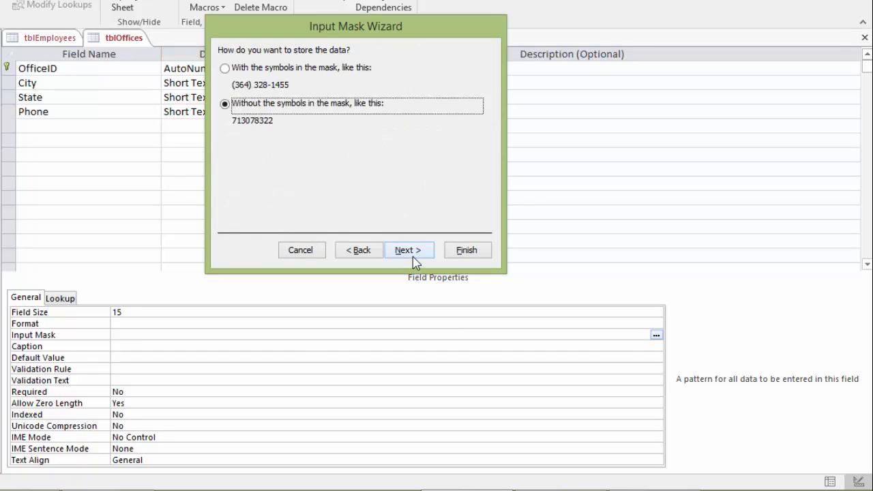
pyautogui.click(467, 253)
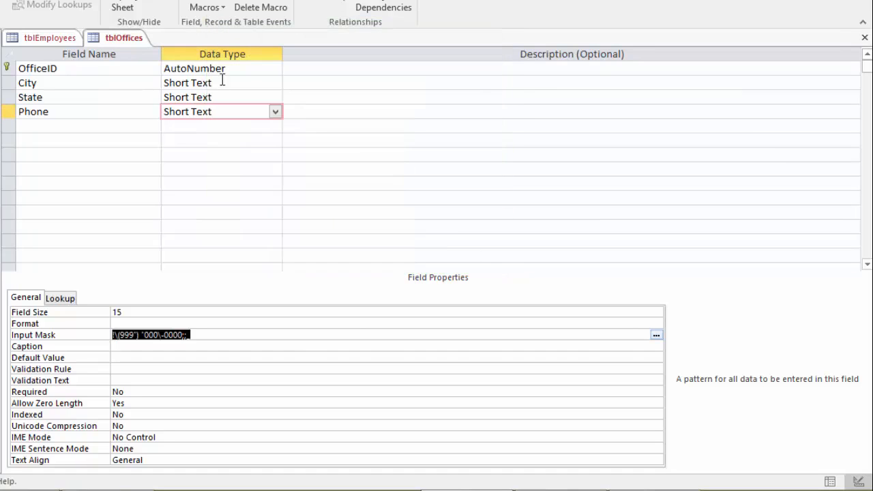
# Save the changes to tblOffices and show the table in Datasheet View.
pyautogui.rightClick(113, 38)
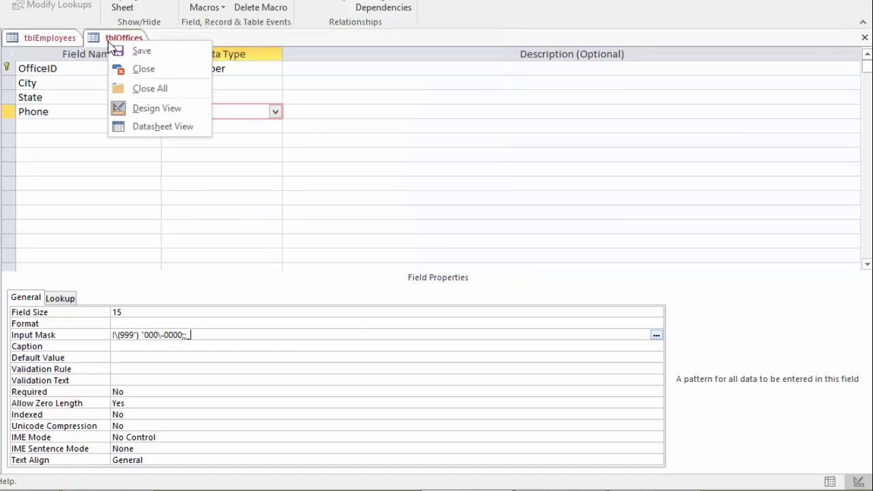
pyautogui.click(161, 127)
pyautogui.click(324, 257)
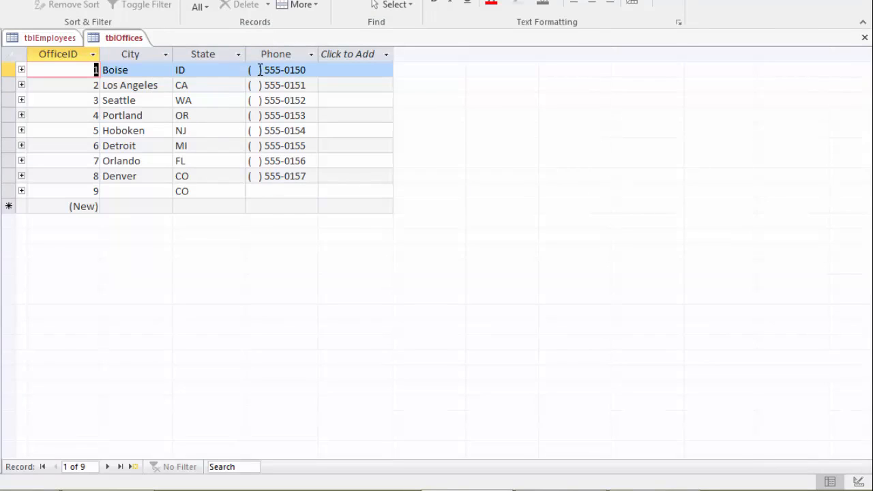
# Enter the area code 307 in the phone numbers of the Boise, Los Angeles, Seattle and Portland offices.
pyautogui.click(316, 71)
pyautogui.write('307')
pyautogui.click(258, 85)
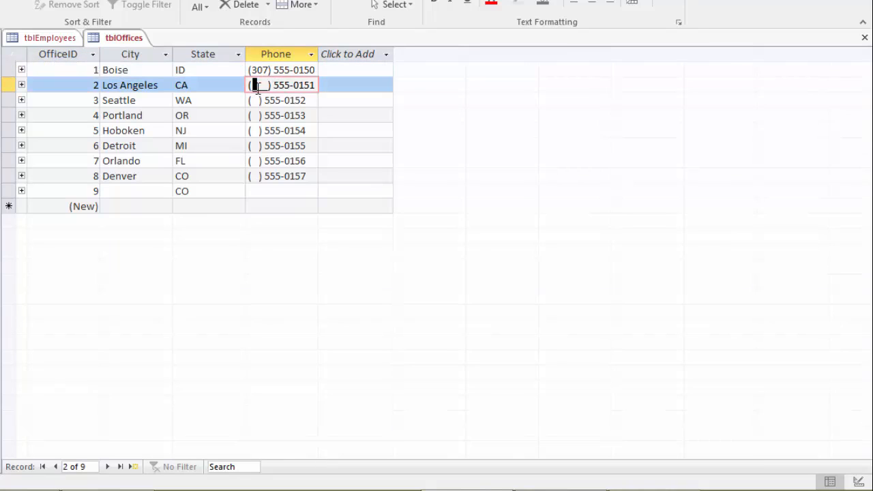
pyautogui.write('307')
pyautogui.click(253, 101)
pyautogui.write('307')
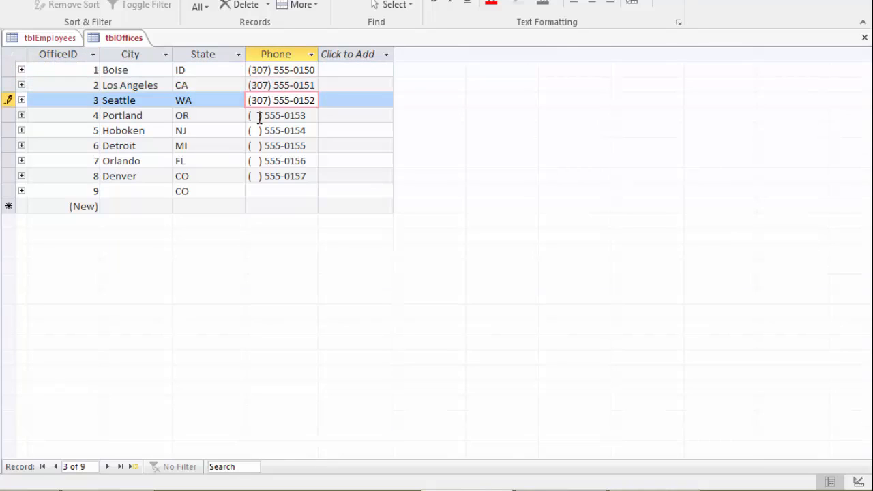
pyautogui.click(259, 117)
pyautogui.write('307')
pyautogui.press('Escape')
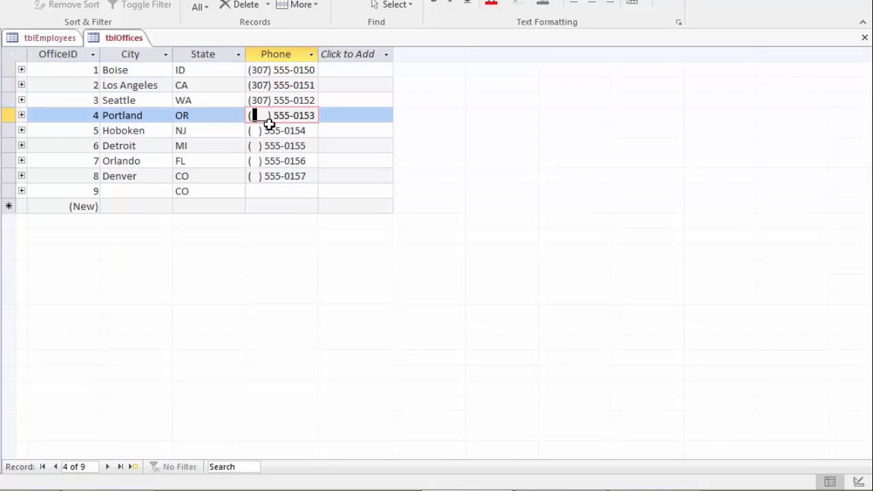
pyautogui.write('307')
# Enter the area code 307 in the phone numbers of the Hoboken, Detroit, Orlando and Denver offices.
pyautogui.click(255, 131)
pyautogui.write('307')
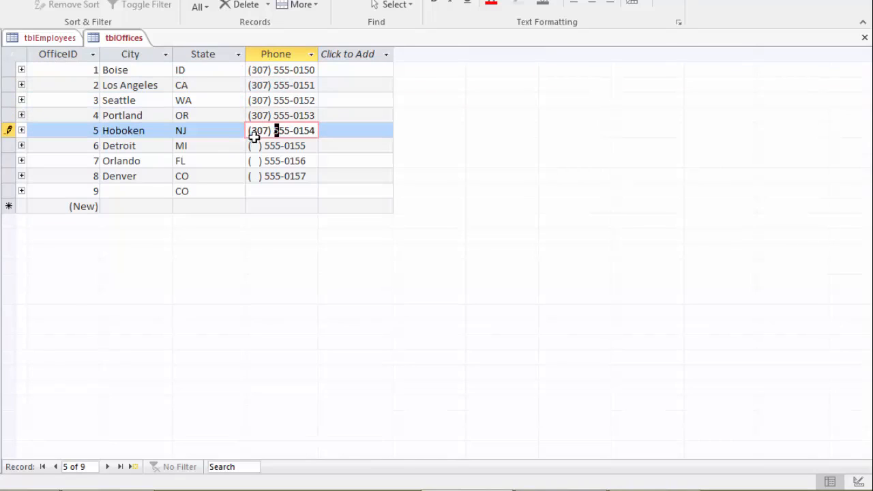
pyautogui.click(254, 146)
pyautogui.write('307')
pyautogui.click(257, 161)
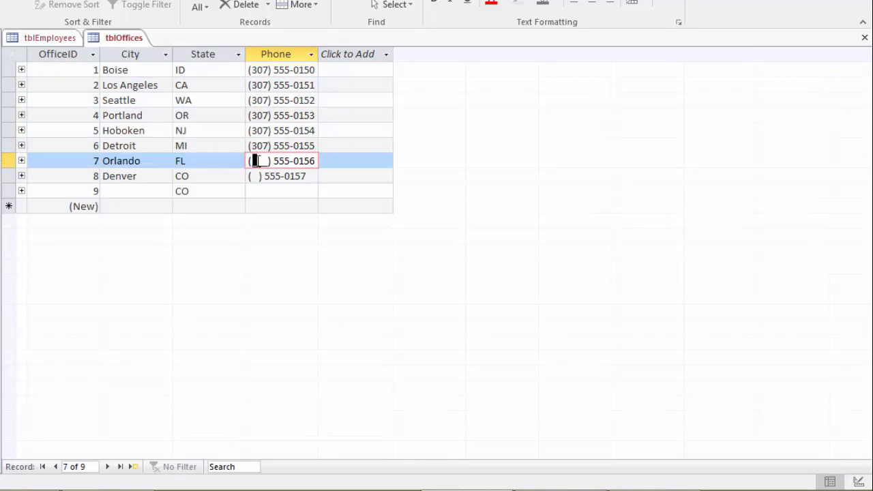
pyautogui.write('307')
pyautogui.click(255, 176)
pyautogui.write('307')
# Return tblOffices to Design View and review the properties of the State, City, OfficeID and Phone fields.
pyautogui.rightClick(126, 38)
pyautogui.click(172, 107)
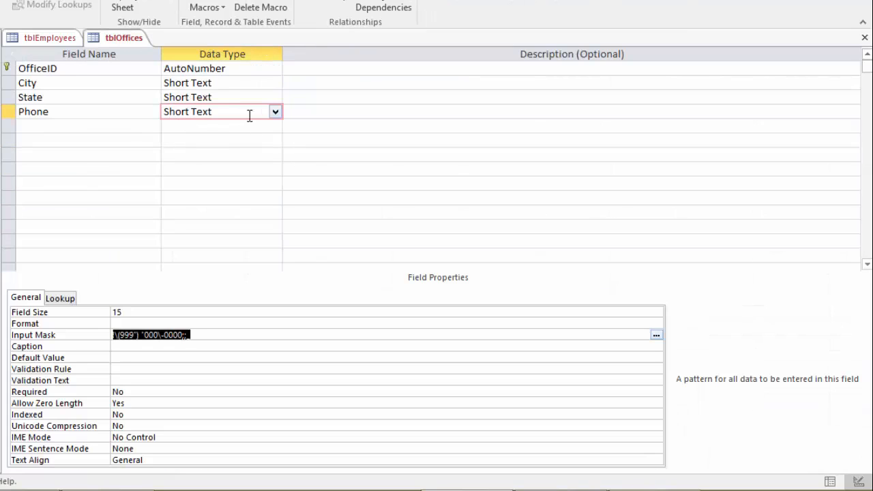
pyautogui.click(217, 93)
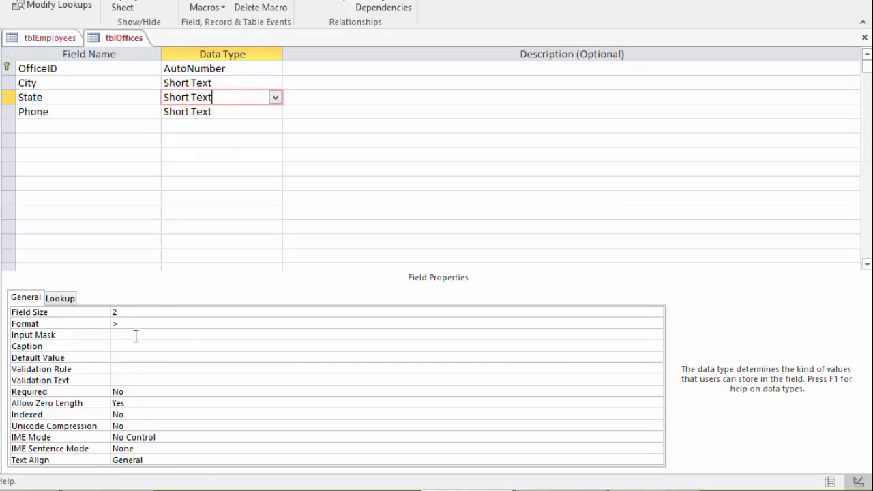
pyautogui.click(220, 81)
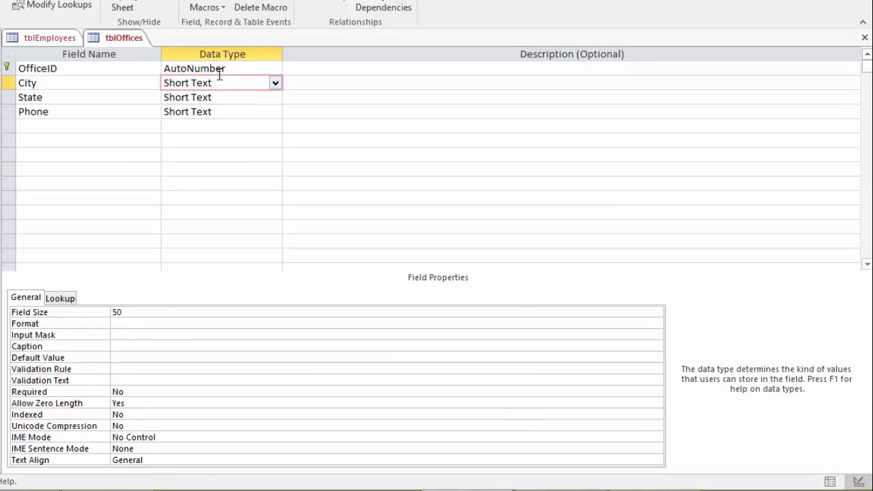
pyautogui.click(220, 69)
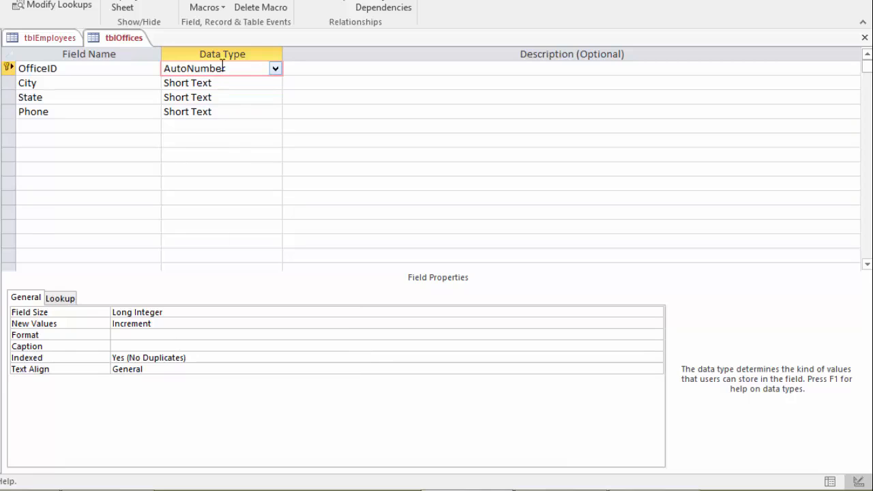
pyautogui.click(215, 112)
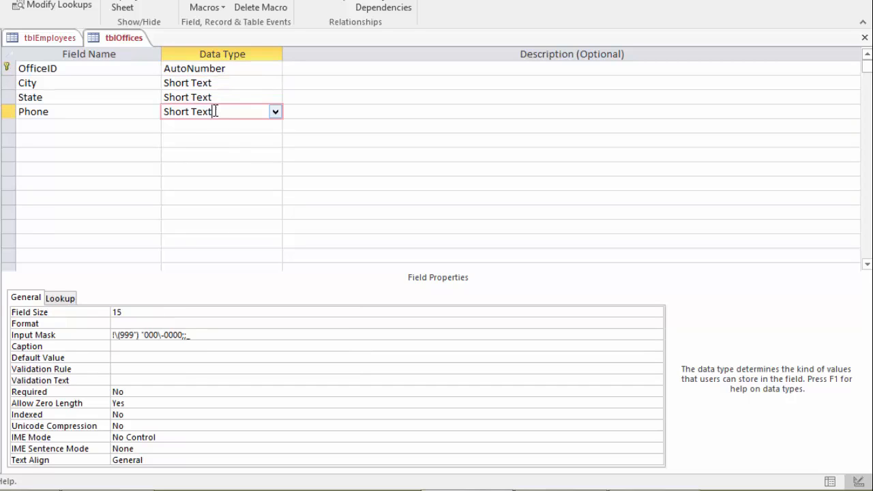
# Try the caption Office Phone on the Phone field of tblOffices, and clear the caption again.
pyautogui.click(148, 346)
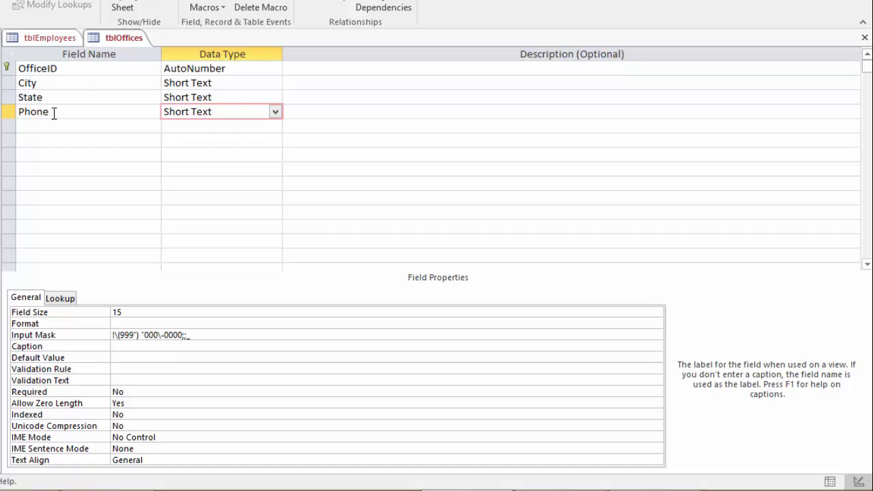
pyautogui.press('F6')
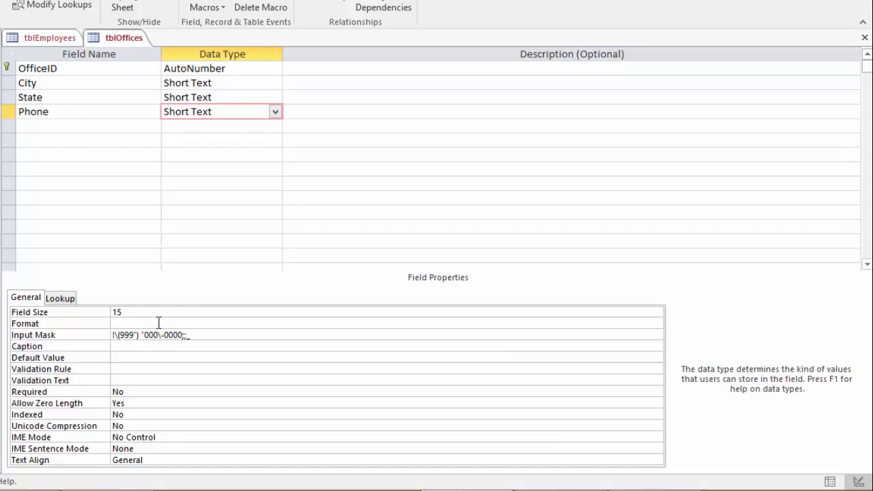
pyautogui.click(137, 348)
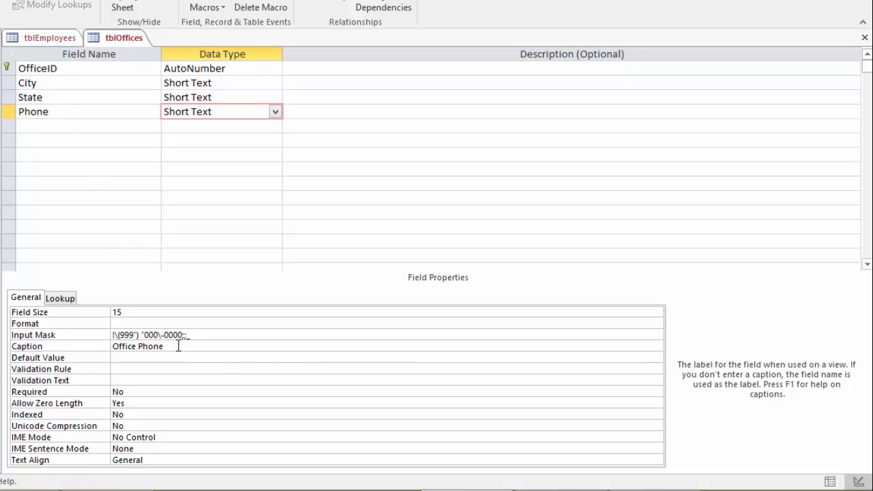
pyautogui.moveTo(171, 346); pyautogui.dragTo(110, 347)
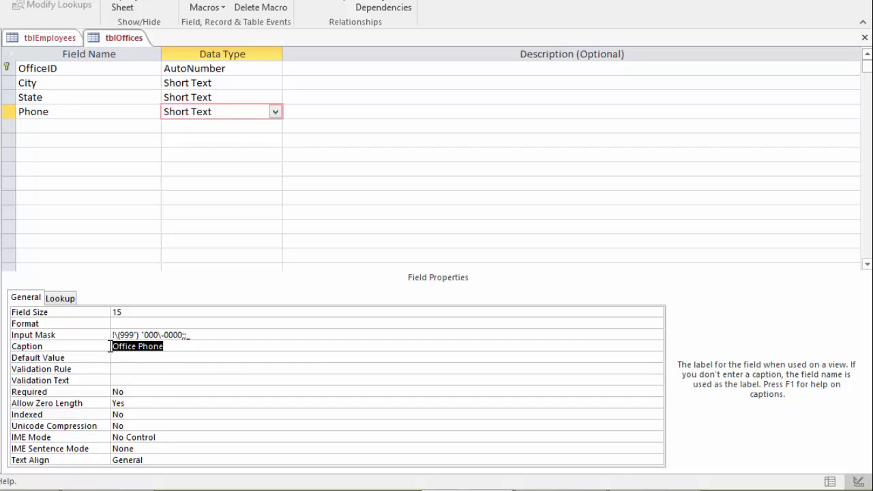
pyautogui.press('Delete')
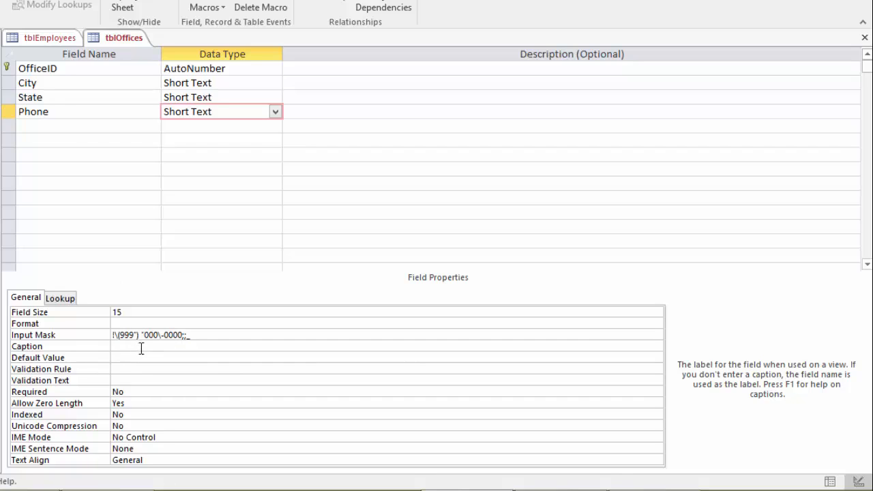